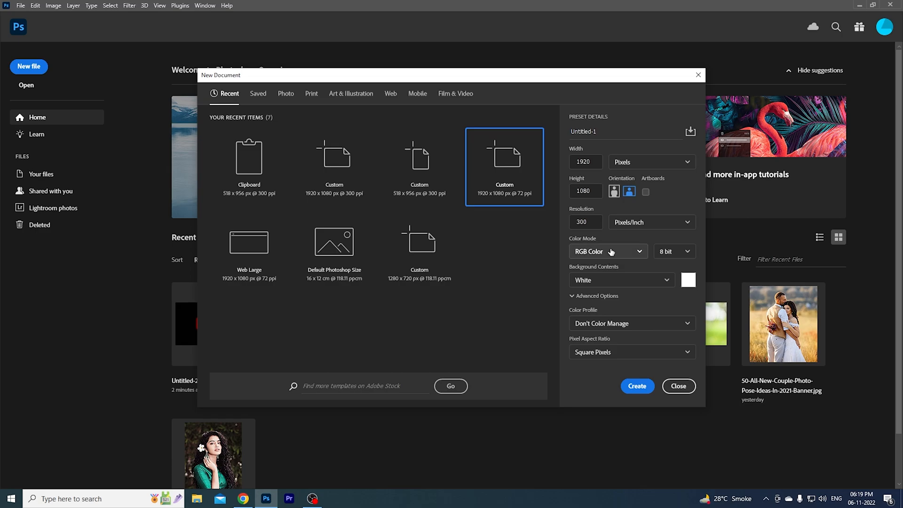
Create a 1920 x 1080 px document at 300 ppi with black background contents and the Working RGB: sRGB IEC61966-2.1 colour profile
{"action": "left_click", "coordinate": [612, 298]}
{"action": "left_click", "coordinate": [626, 284]}
{"action": "left_click", "coordinate": [628, 283]}
{"action": "left_click", "coordinate": [628, 283]}
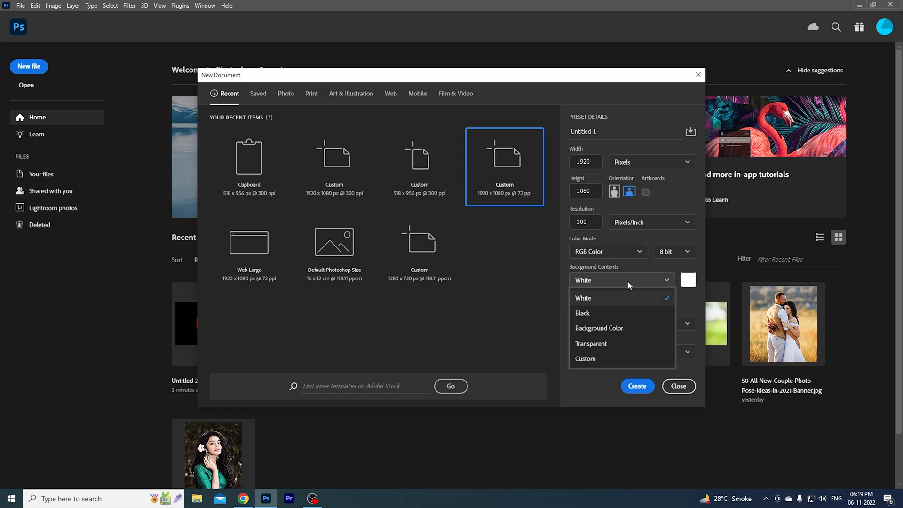
{"action": "left_click", "coordinate": [612, 313]}
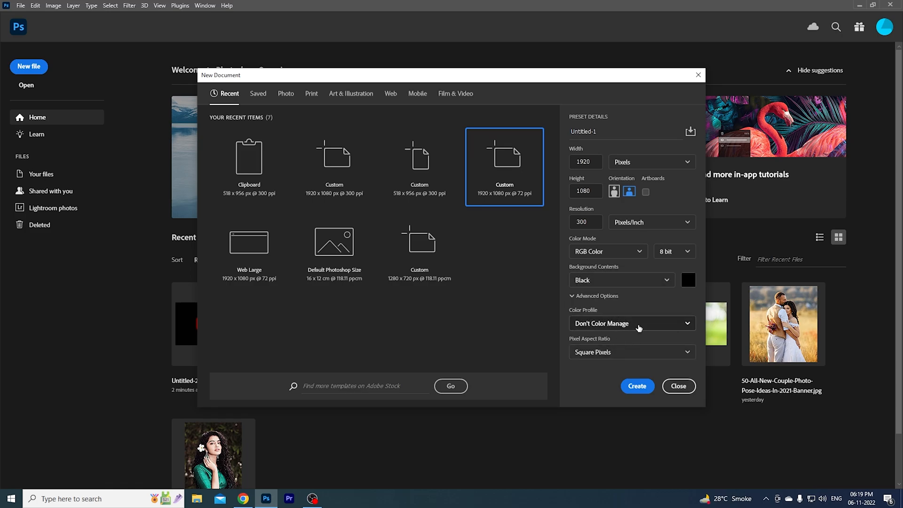
{"action": "left_click", "coordinate": [639, 326]}
{"action": "left_click", "coordinate": [632, 416]}
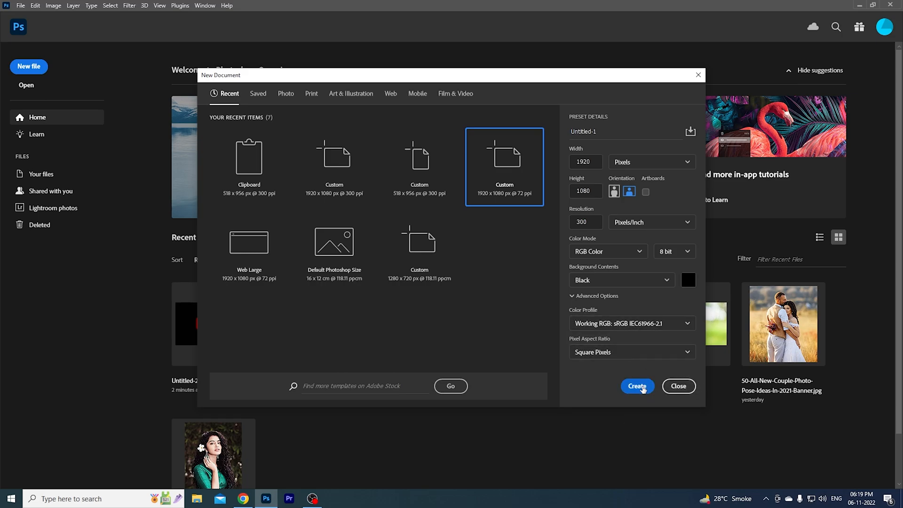
{"action": "left_click", "coordinate": [642, 389]}
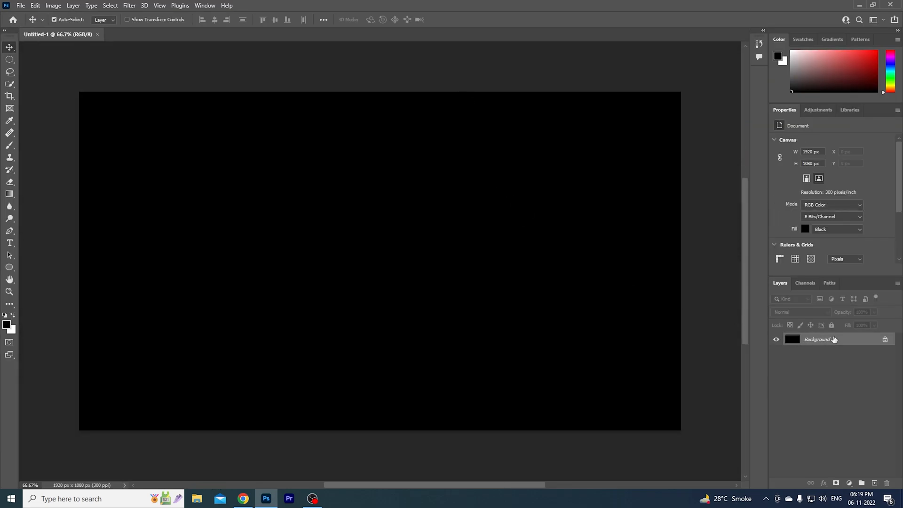
Convert the locked background into a regular layer and add the text "BOB" in Arial Bold at 88 pt
{"action": "double_click", "coordinate": [834, 339]}
{"action": "key", "text": "Return"}
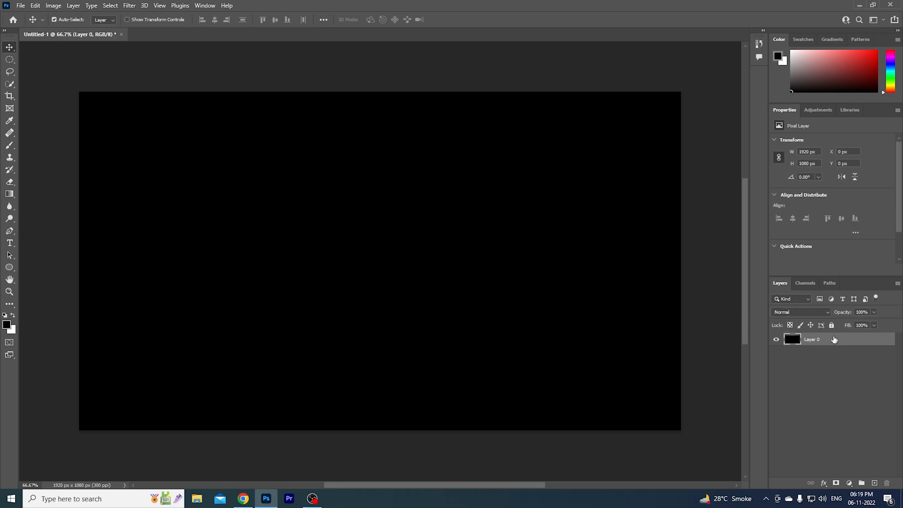
{"action": "left_click", "coordinate": [9, 243]}
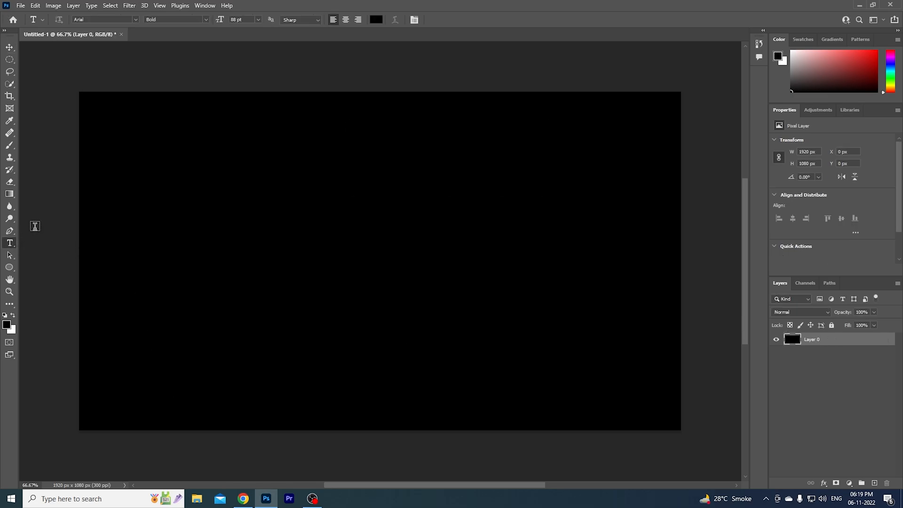
{"action": "left_click", "coordinate": [239, 260]}
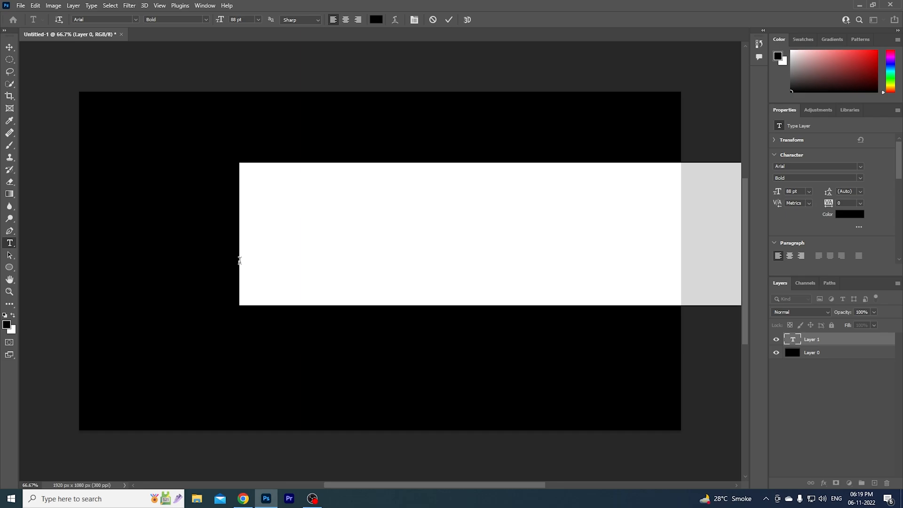
{"action": "type", "text": "DON"}
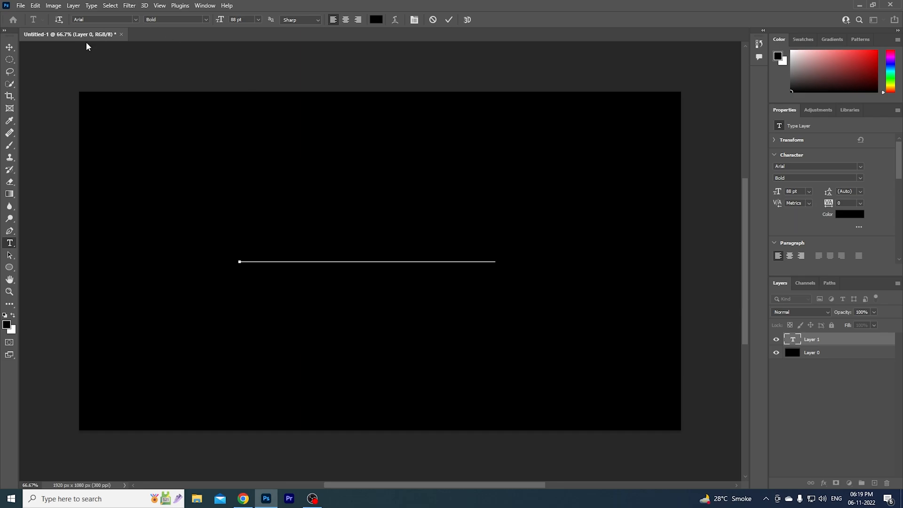
{"action": "left_click", "coordinate": [10, 47]}
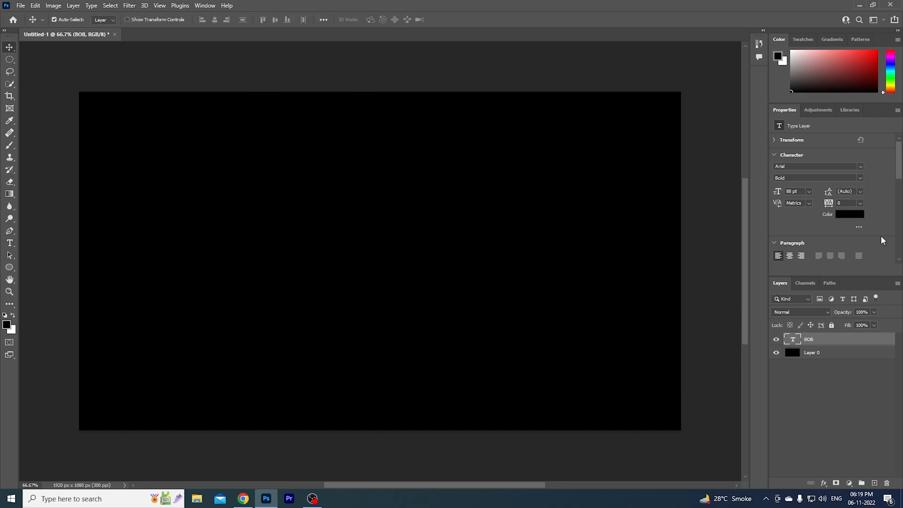
Set the BOB text's colour to white (ffffff) and move the text down to the middle of the canvas
{"action": "left_click", "coordinate": [856, 215]}
{"action": "type", "text": "ffffff"}
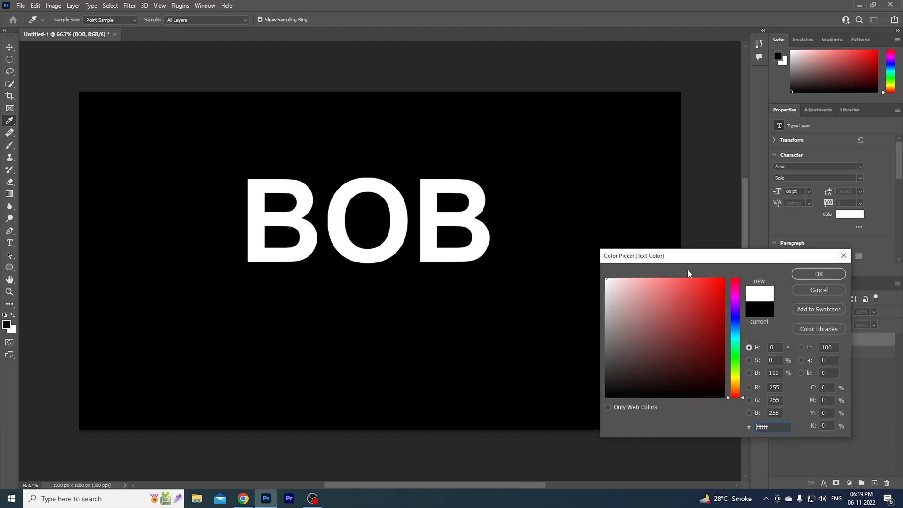
{"action": "left_click", "coordinate": [810, 277]}
{"action": "left_click_drag", "start_coordinate": [457, 222], "coordinate": [458, 259]}
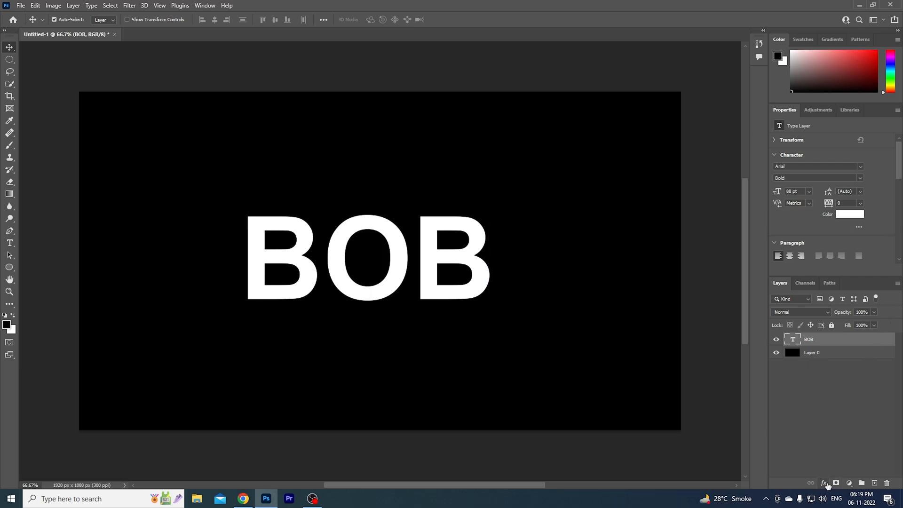
{"action": "left_click", "coordinate": [823, 483]}
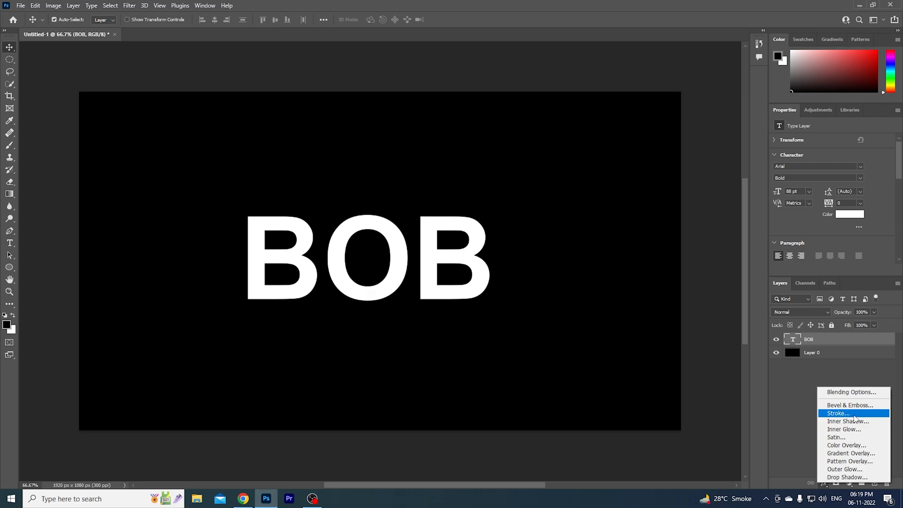
{"action": "left_click", "coordinate": [854, 414]}
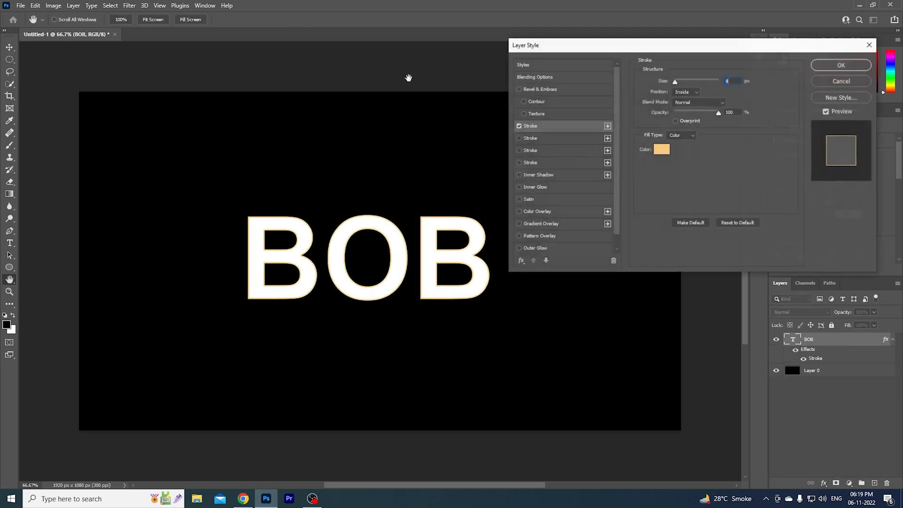
{"action": "mouse_move", "coordinate": [576, 50]}
{"action": "left_mouse_down"}
{"action": "mouse_move", "coordinate": [557, 47]}
{"action": "mouse_move", "coordinate": [567, 52]}
{"action": "left_mouse_up"}
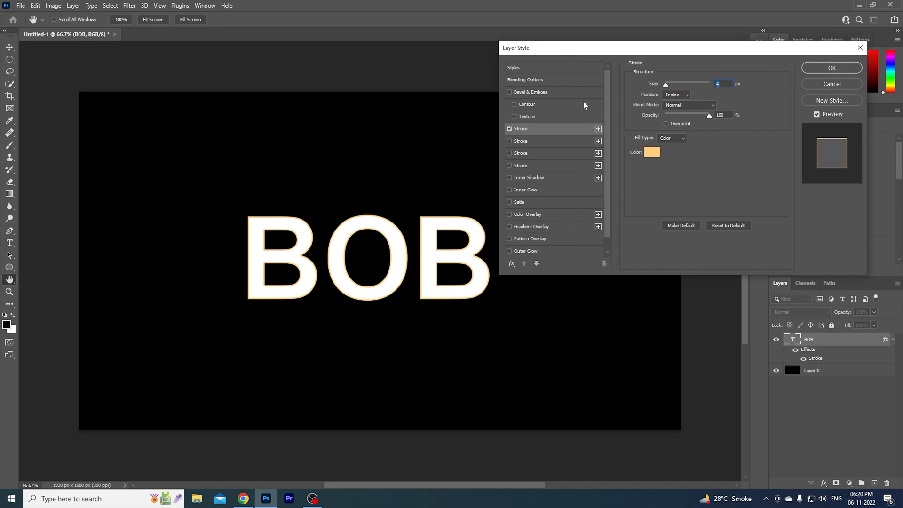
{"action": "left_click", "coordinate": [651, 153]}
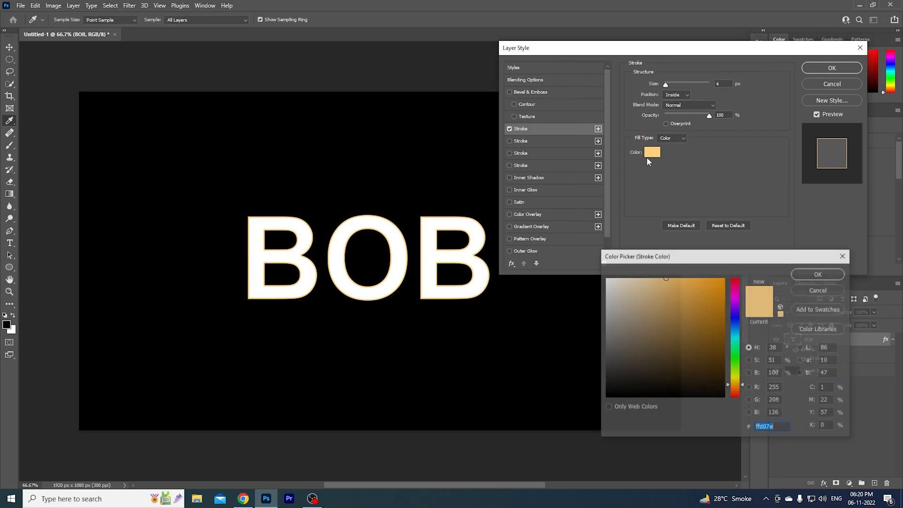
{"action": "left_click_drag", "start_coordinate": [637, 292], "coordinate": [506, 224]}
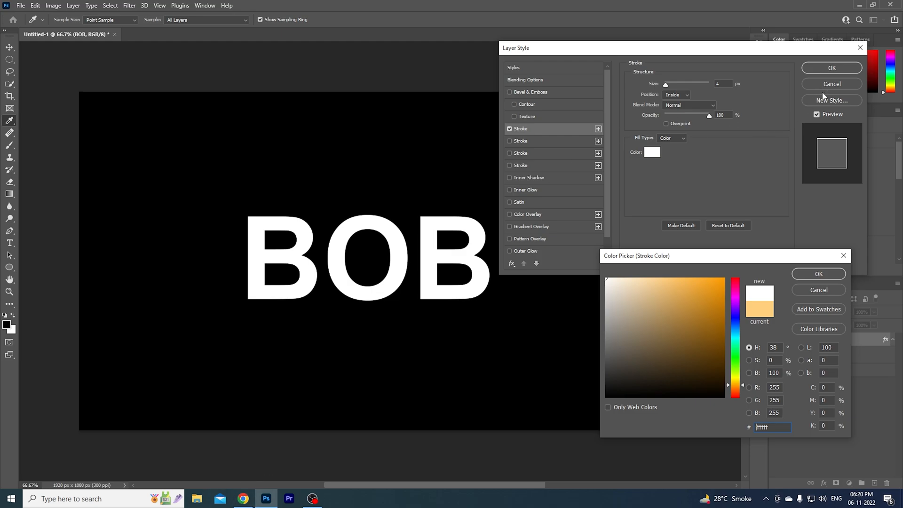
{"action": "left_click", "coordinate": [825, 292]}
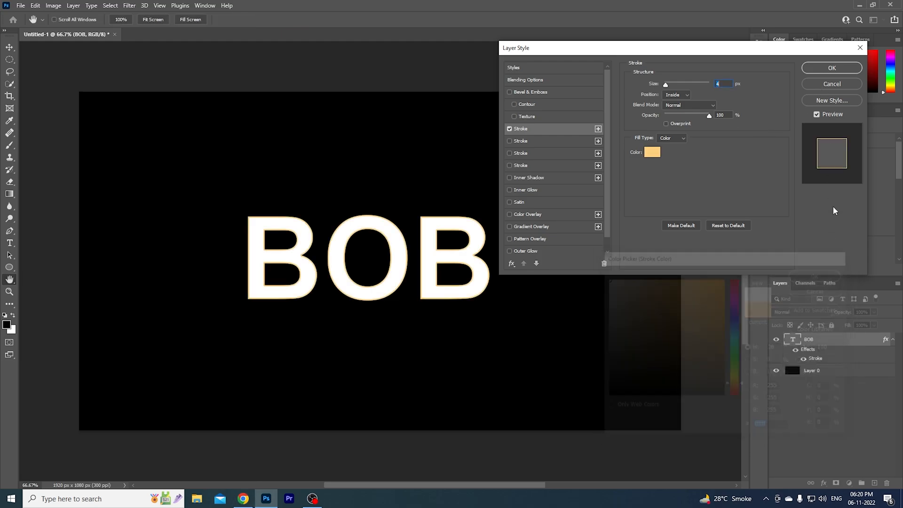
{"action": "left_click", "coordinate": [830, 85]}
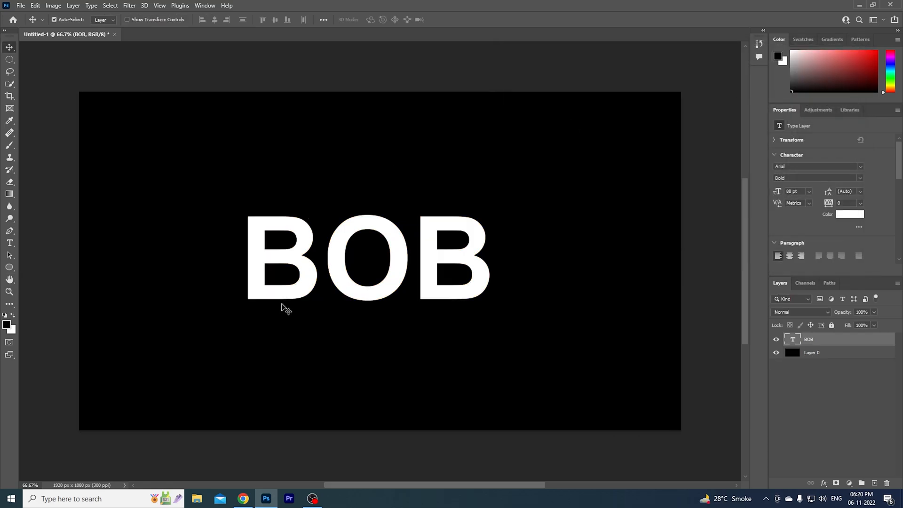
Switch to Chrome and open the Flame of Fire Color Palette page on color-hex from the fire color palette search results
{"action": "left_click", "coordinate": [243, 499]}
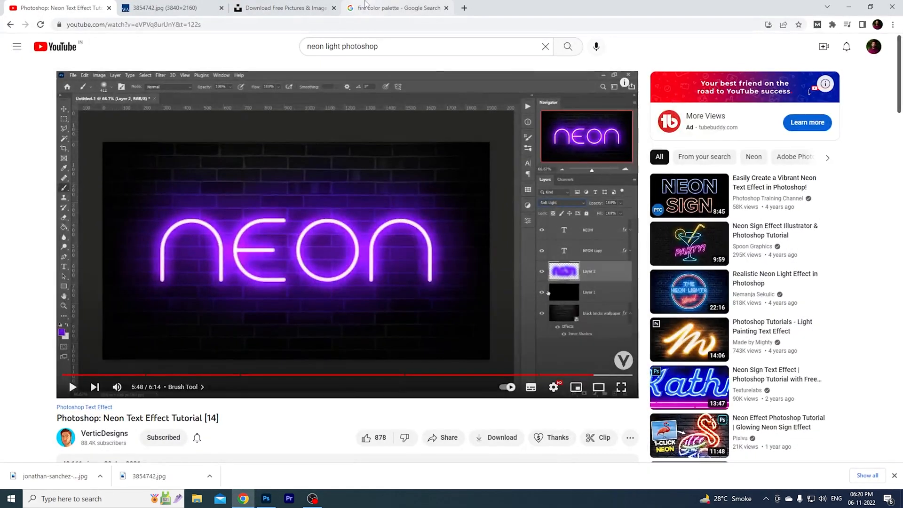
{"action": "left_click", "coordinate": [381, 7]}
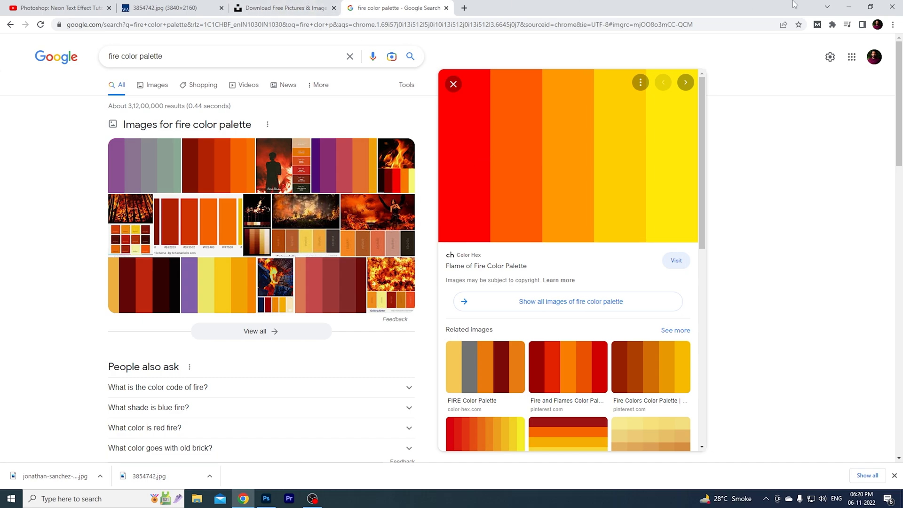
{"action": "left_click", "coordinate": [855, 5]}
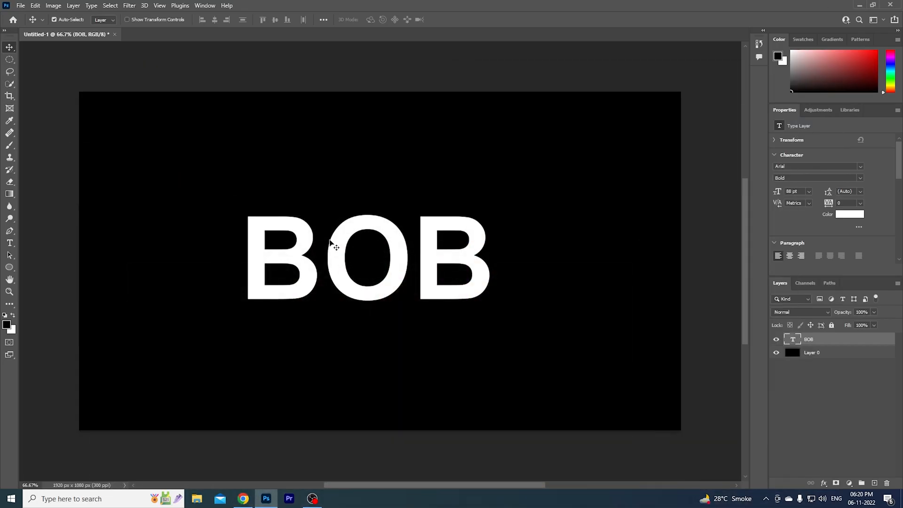
{"action": "left_click", "coordinate": [246, 499]}
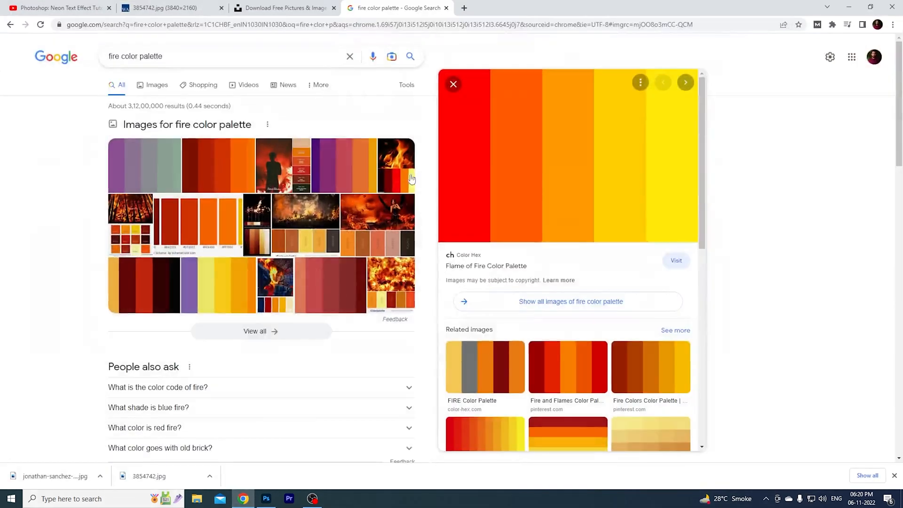
{"action": "left_click", "coordinate": [547, 164]}
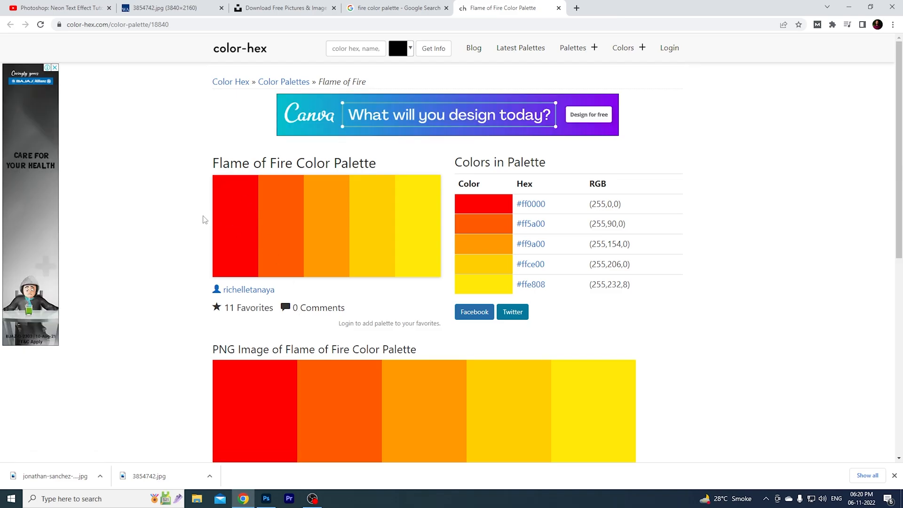
Open Snipping Tool and capture the five-colour Flame of Fire swatch image from the web page
{"action": "key", "text": "super"}
{"action": "type", "text": "sni"}
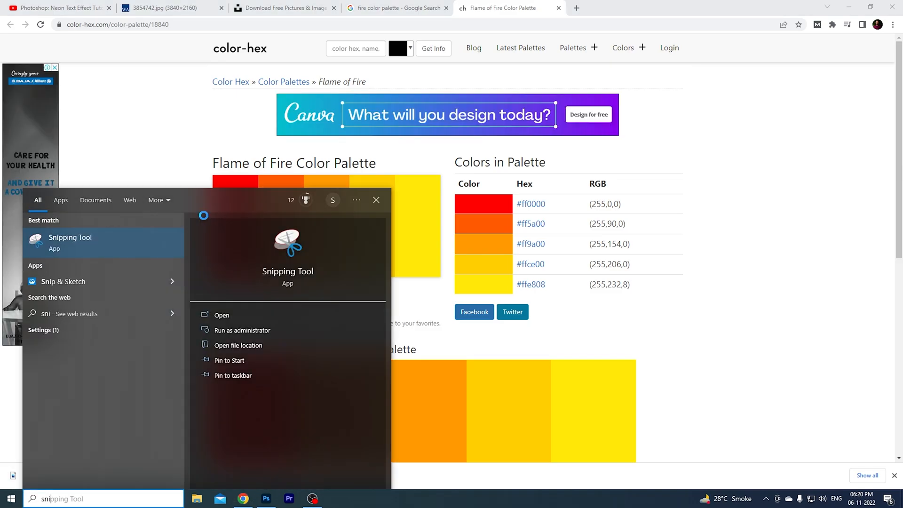
{"action": "key", "text": "Return"}
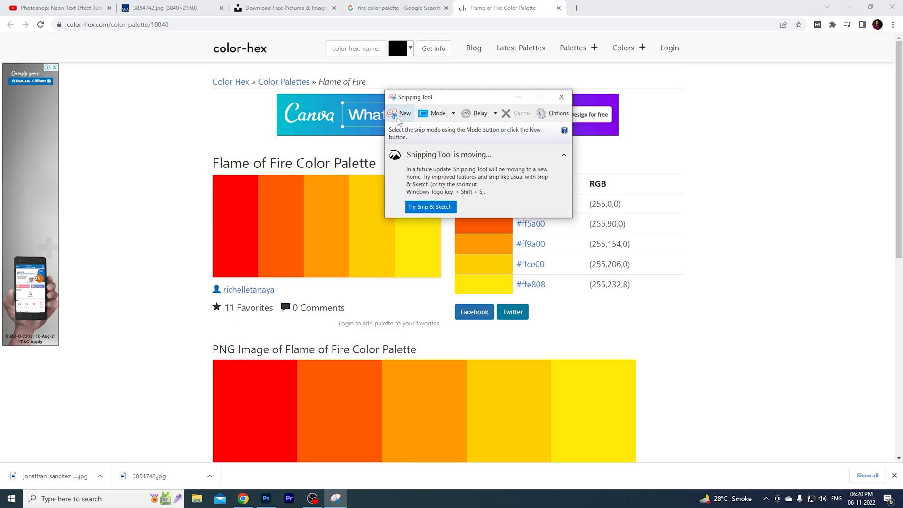
{"action": "left_click", "coordinate": [396, 116]}
{"action": "left_click_drag", "start_coordinate": [212, 173], "coordinate": [447, 284]}
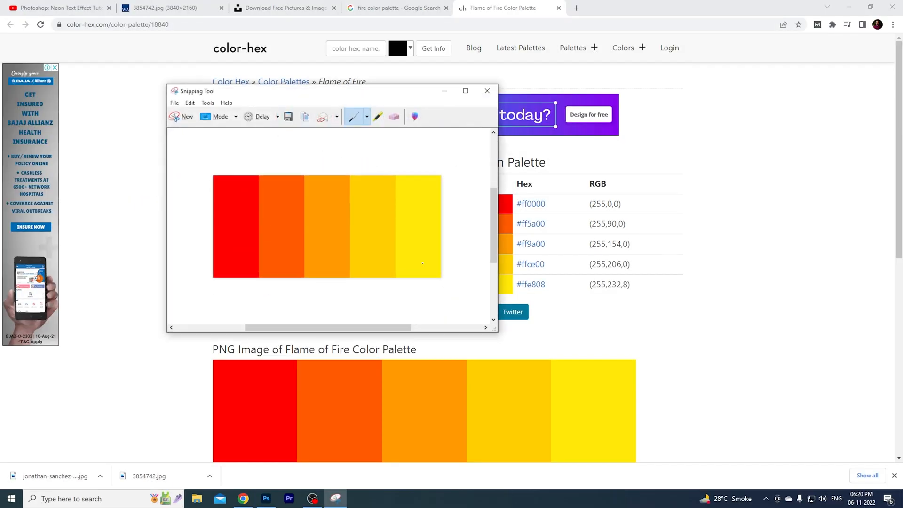
Save the palette snip as a JPEG file named "color" in the Downloads folder and close Snipping Tool
{"action": "key", "text": "ctrl+s"}
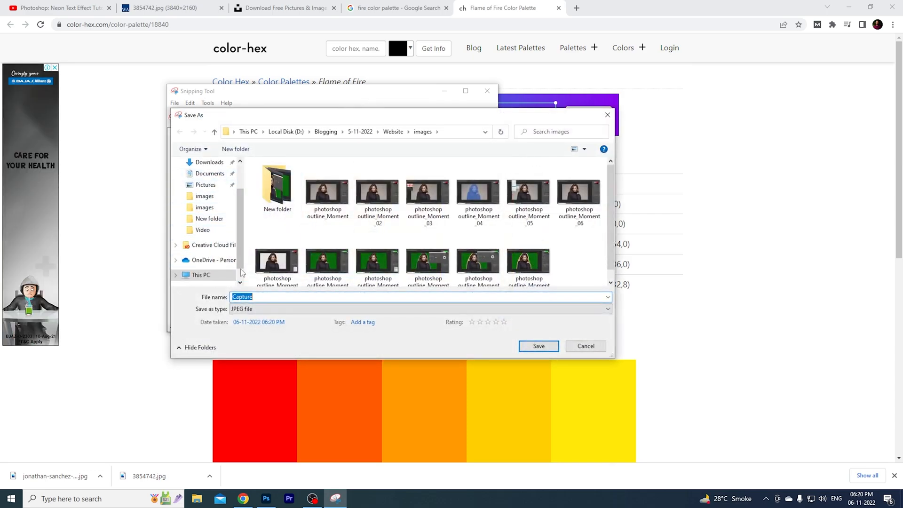
{"action": "scroll", "coordinate": [217, 225], "scroll_direction": "up", "scroll_amount": 2}
{"action": "left_click", "coordinate": [210, 203]}
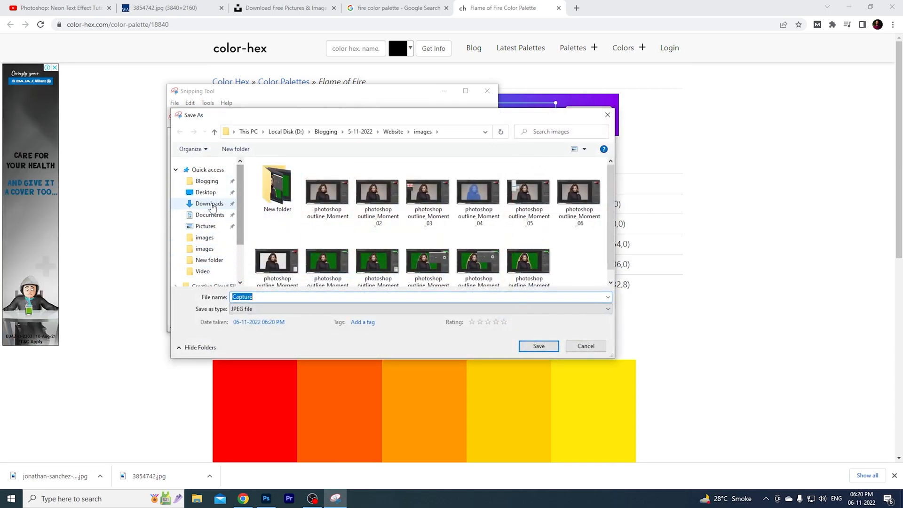
{"action": "double_click", "coordinate": [256, 297]}
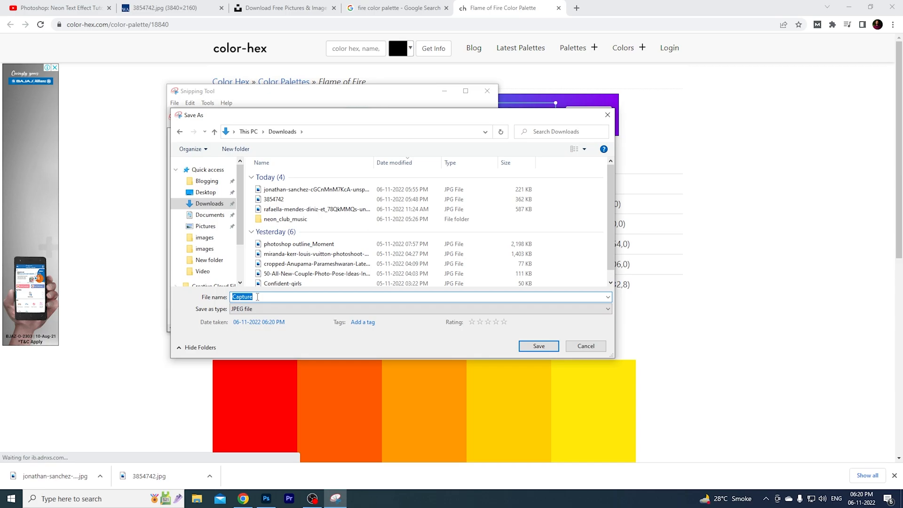
{"action": "type", "text": "color"}
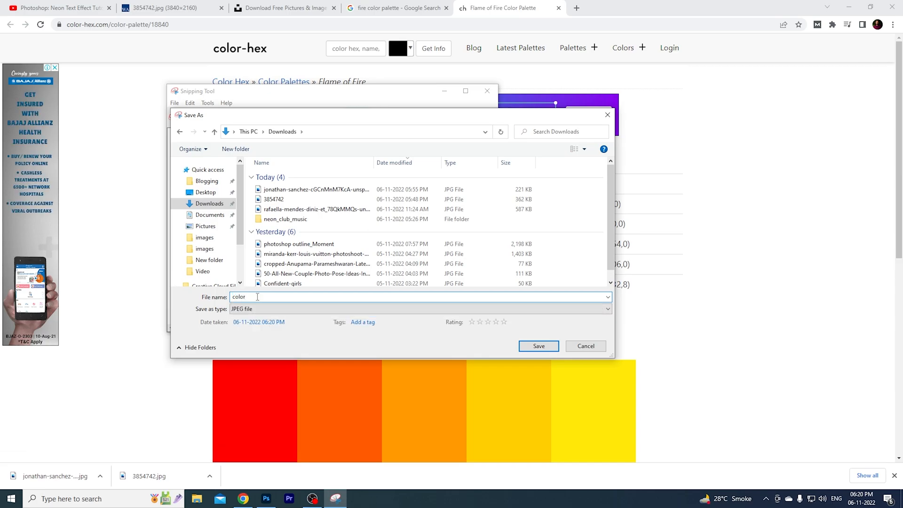
{"action": "left_click", "coordinate": [549, 346]}
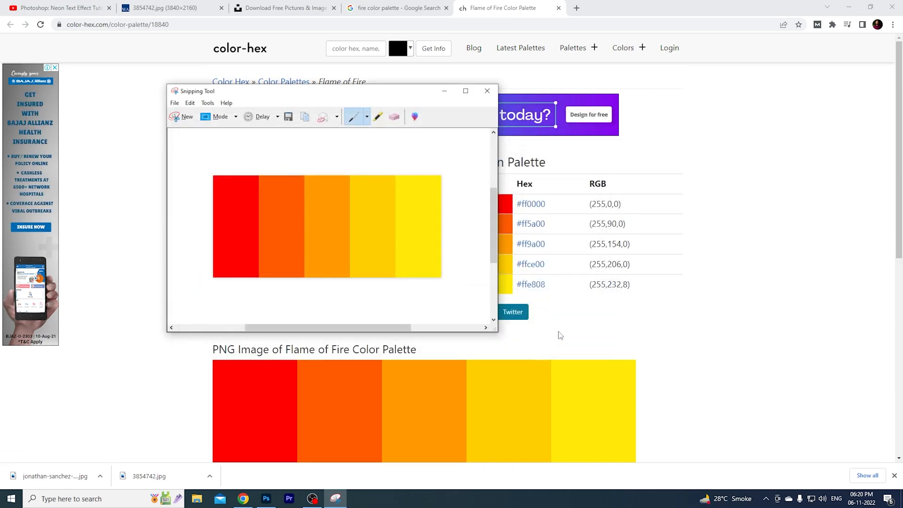
{"action": "left_click", "coordinate": [487, 91]}
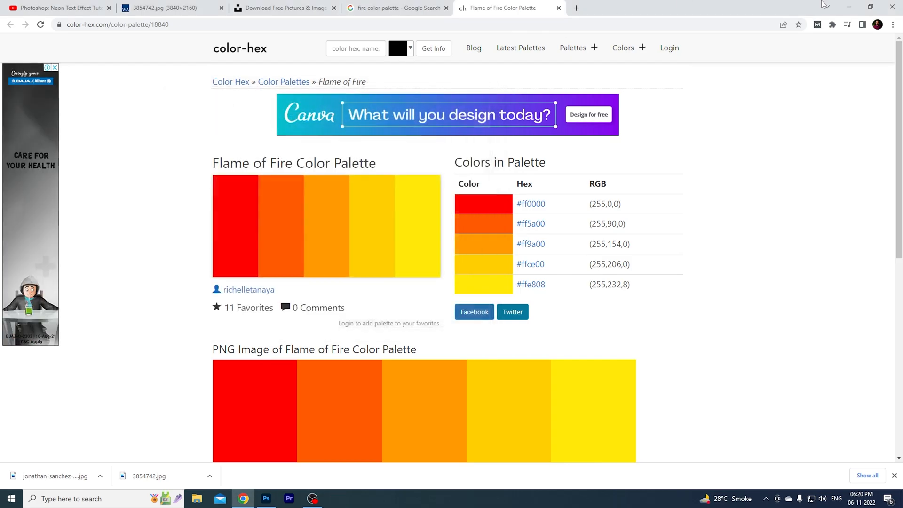
Return to Photoshop and place the "color" image from the Downloads folder into the document
{"action": "left_click", "coordinate": [844, 6]}
{"action": "left_click", "coordinate": [197, 498]}
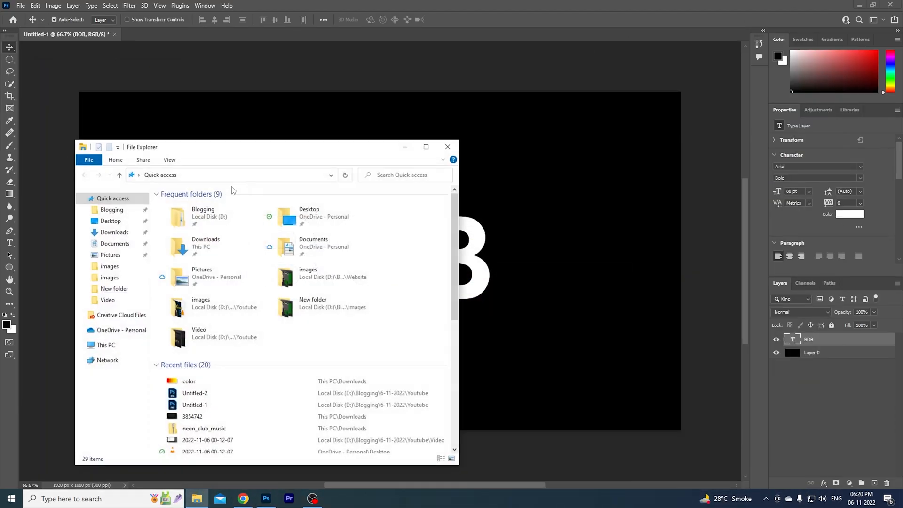
{"action": "left_click", "coordinate": [117, 232]}
{"action": "left_click_drag", "start_coordinate": [175, 219], "coordinate": [272, 117]}
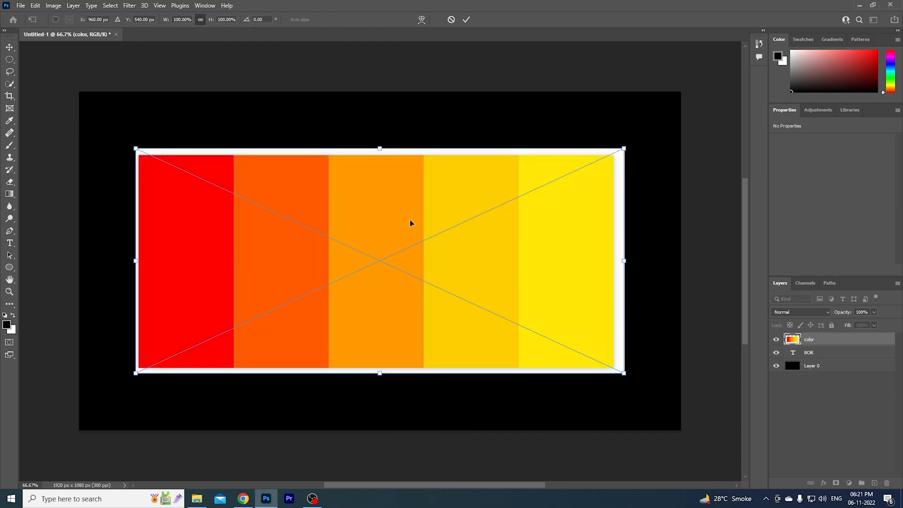
Shrink the placed palette to about 16% near the canvas's upper-left corner and move its layer below the BOB text layer
{"action": "left_click_drag", "start_coordinate": [623, 373], "coordinate": [350, 267]}
{"action": "left_click_drag", "start_coordinate": [624, 373], "coordinate": [198, 221]}
{"action": "left_click_drag", "start_coordinate": [180, 181], "coordinate": [179, 154]}
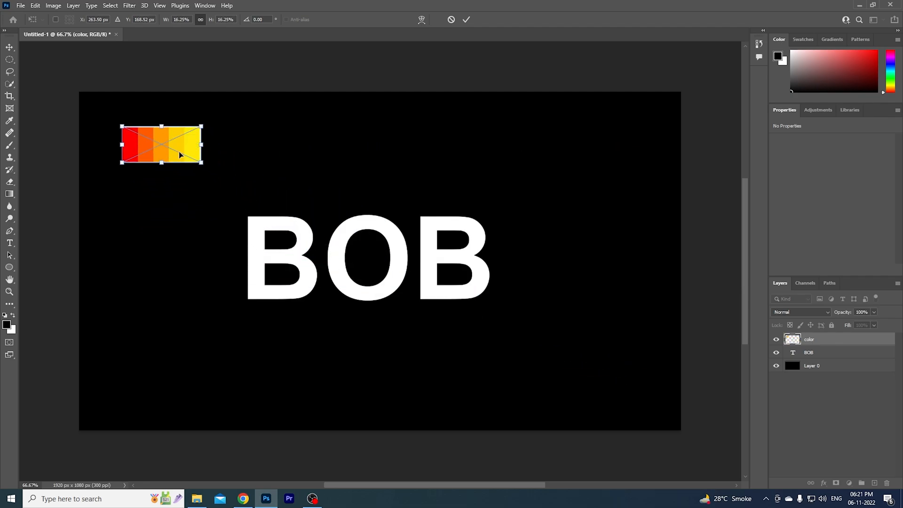
{"action": "key", "text": "Return"}
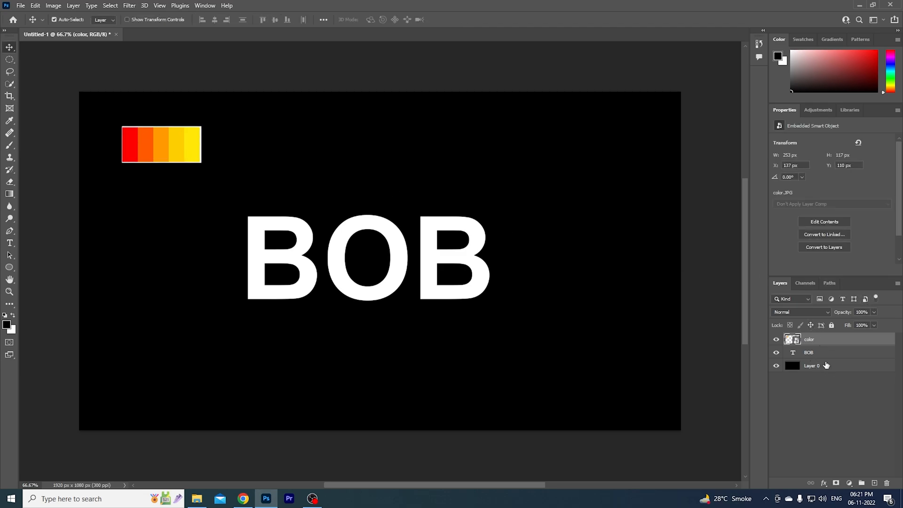
{"action": "left_click", "coordinate": [822, 354]}
{"action": "left_click_drag", "start_coordinate": [825, 341], "coordinate": [827, 360]}
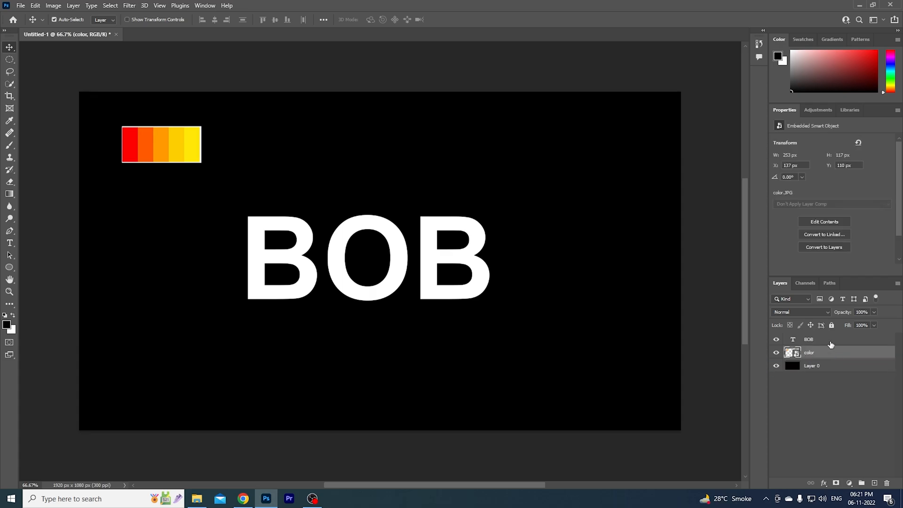
Add a stroke to the BOB text layer, coloured with the palette's lightest yellow, #ffe707
{"action": "left_click", "coordinate": [823, 341]}
{"action": "left_click", "coordinate": [824, 483]}
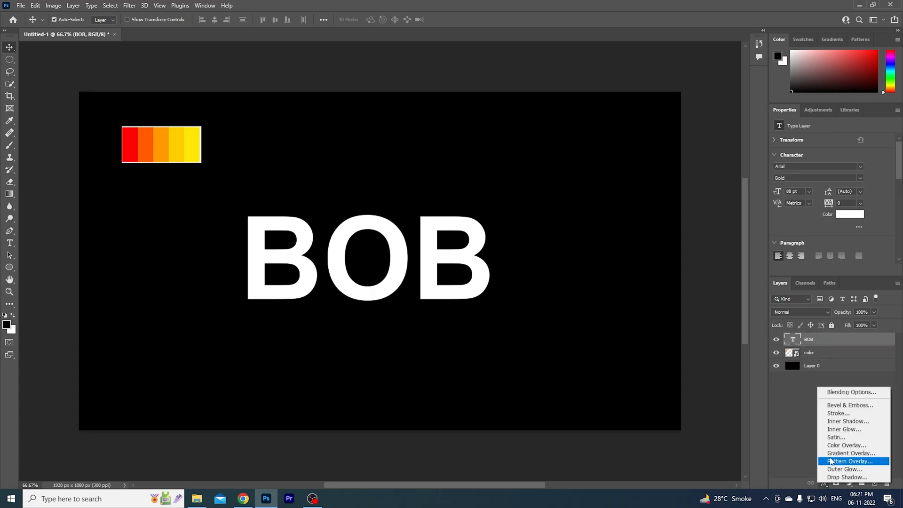
{"action": "left_click", "coordinate": [851, 418]}
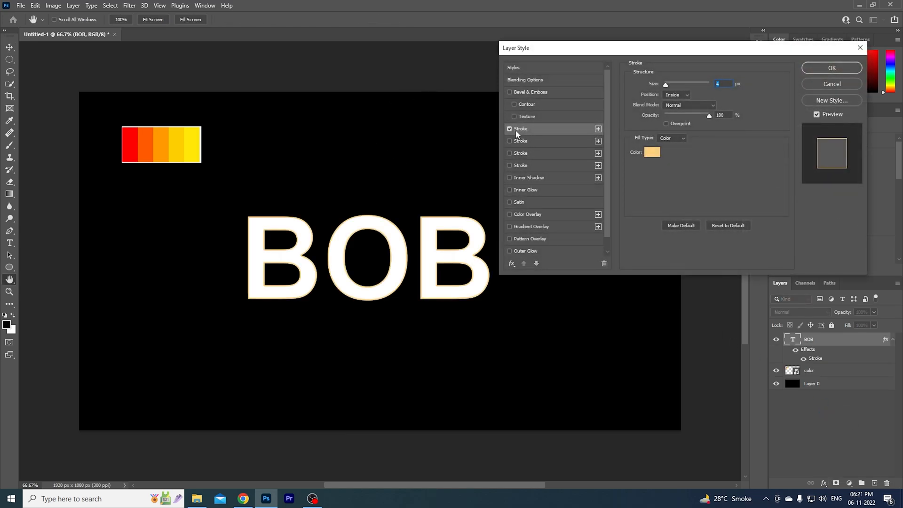
{"action": "left_click", "coordinate": [651, 154]}
{"action": "left_click", "coordinate": [193, 142]}
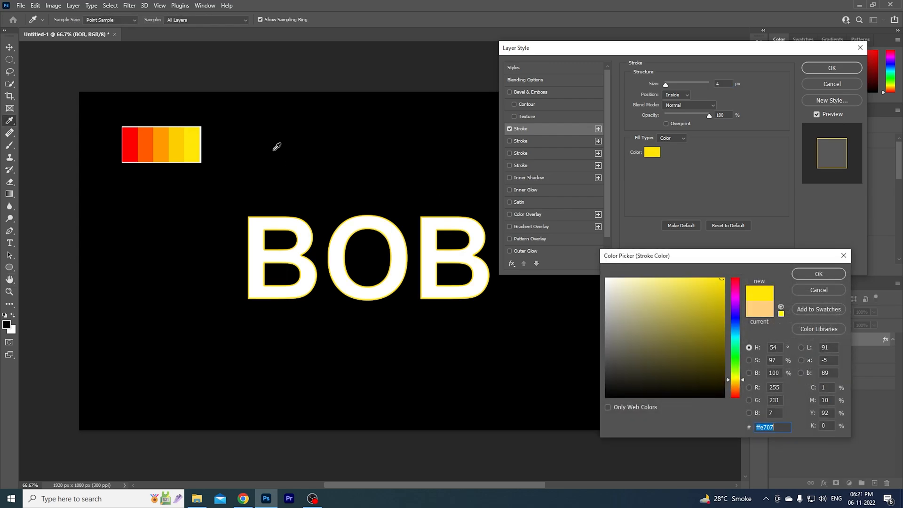
{"action": "left_click", "coordinate": [806, 274]}
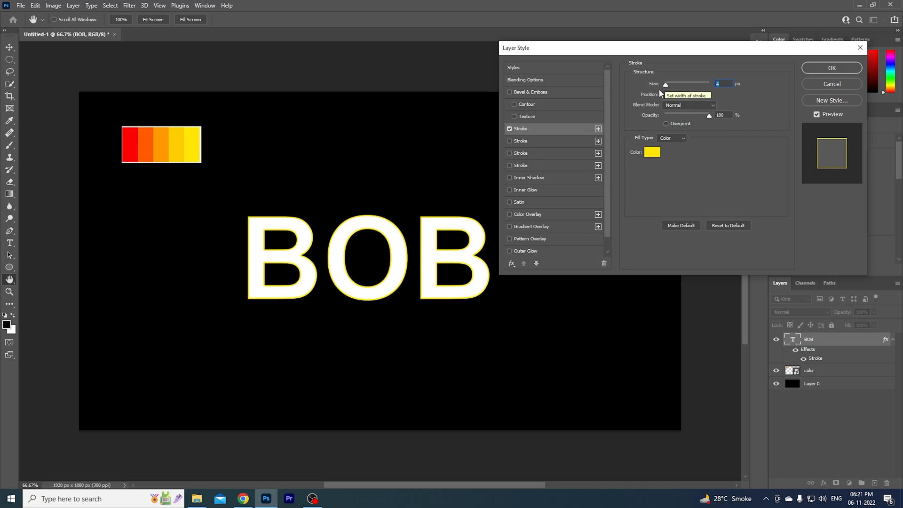
Enable a second stroke on the text in the palette's golden yellow, #fece00, at 2 px, and apply the layer style
{"action": "left_click", "coordinate": [509, 141]}
{"action": "left_click", "coordinate": [649, 151]}
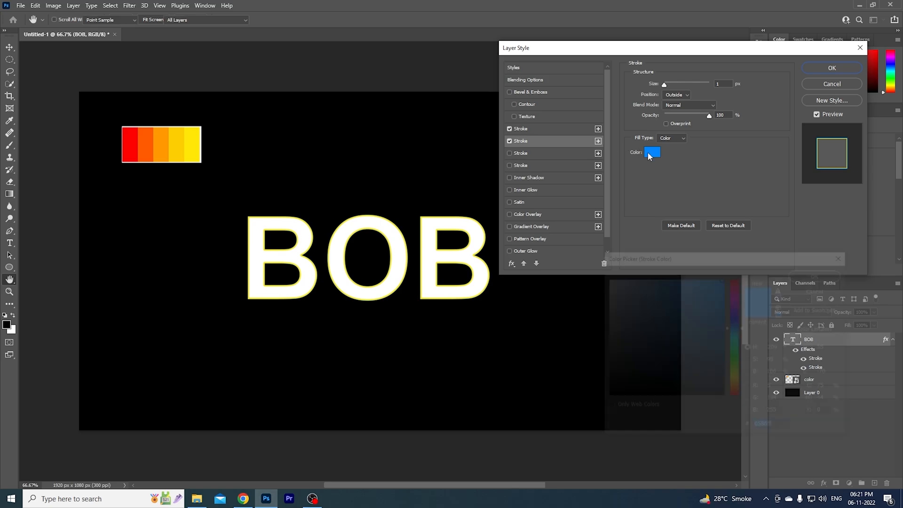
{"action": "left_click", "coordinate": [181, 138]}
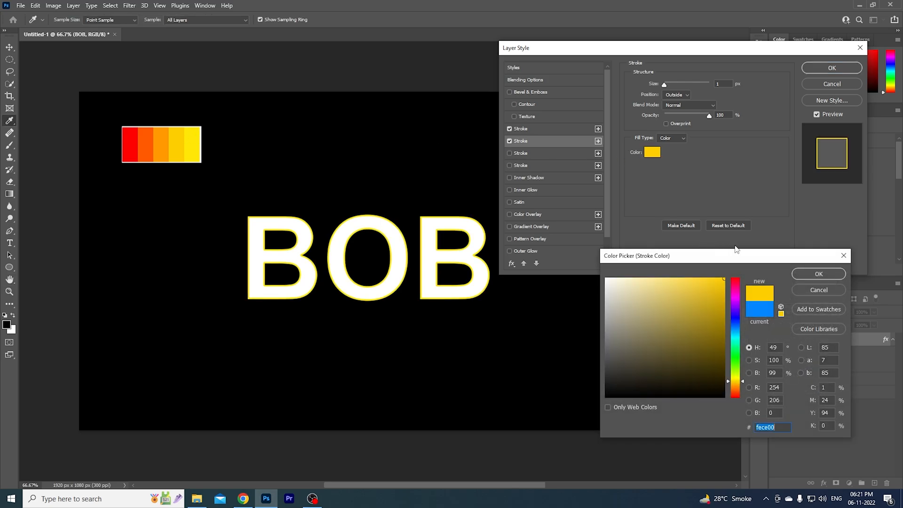
{"action": "left_click", "coordinate": [803, 275]}
{"action": "left_click", "coordinate": [727, 85]}
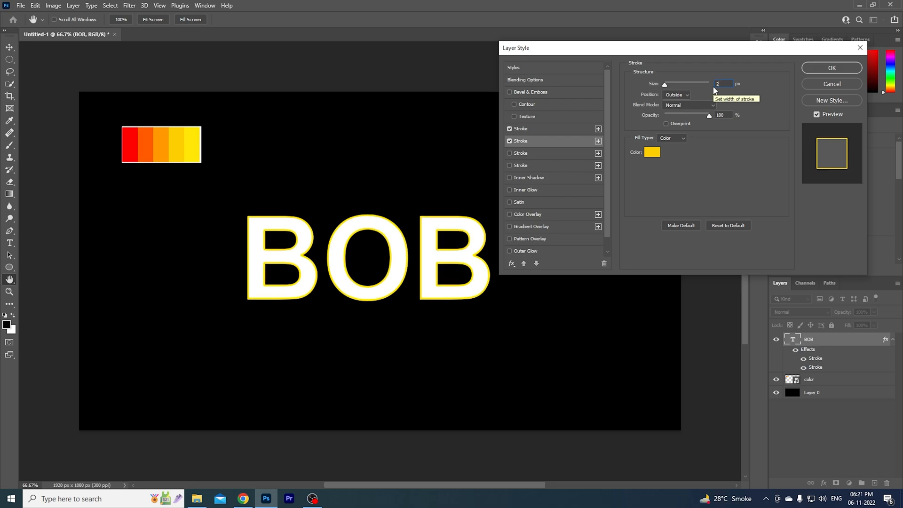
{"action": "key", "text": "Return"}
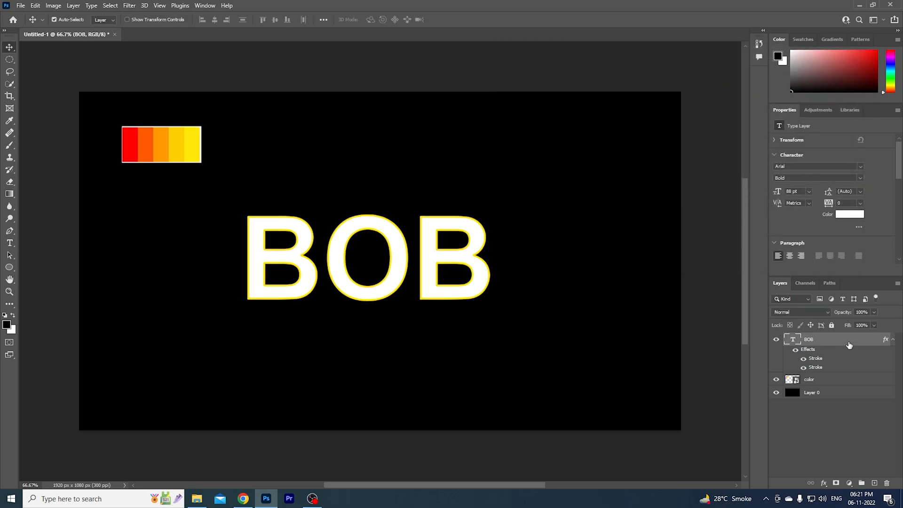
Reopen the BOB layer style and enable a third stroke in the palette's middle orange, #ff9a00, with a size of 3 px
{"action": "double_click", "coordinate": [808, 346]}
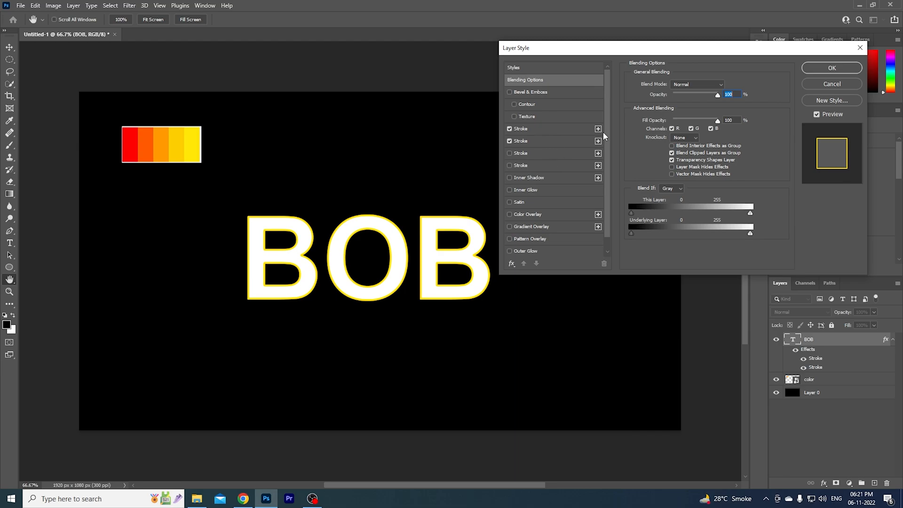
{"action": "left_click", "coordinate": [553, 142]}
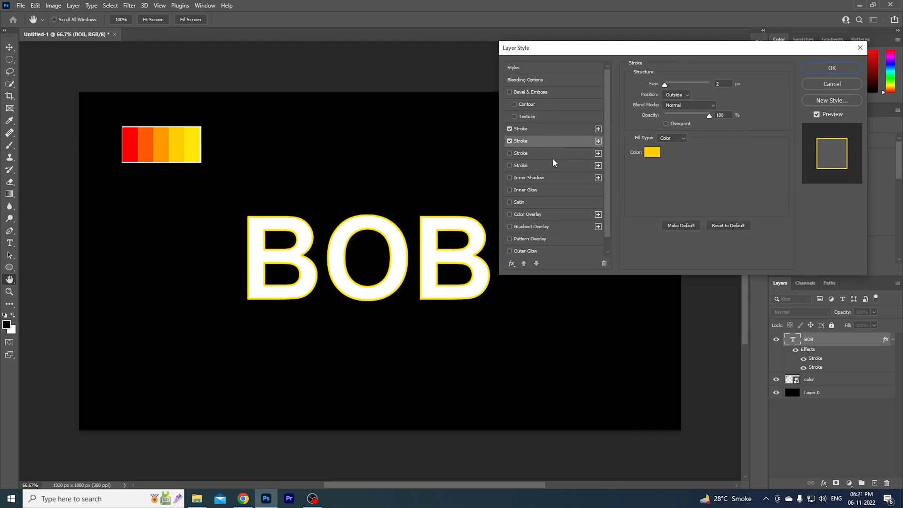
{"action": "left_click", "coordinate": [551, 154]}
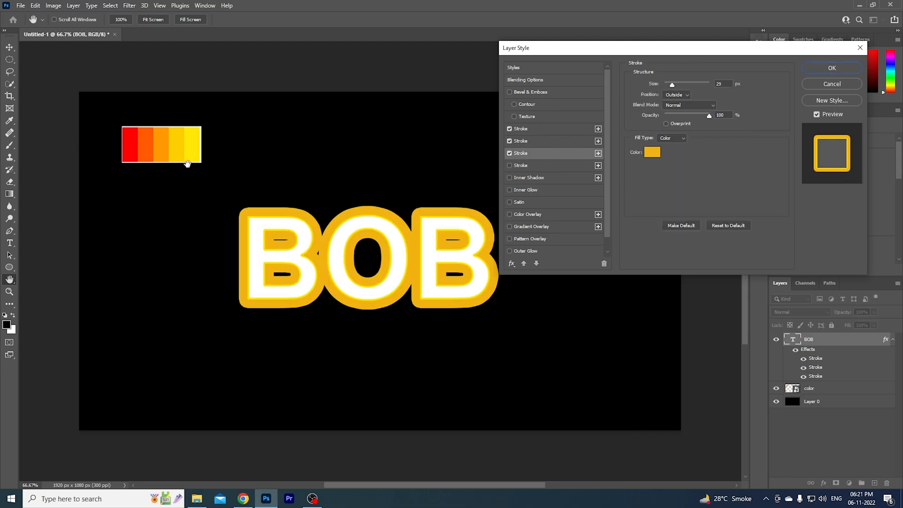
{"action": "left_click", "coordinate": [652, 151]}
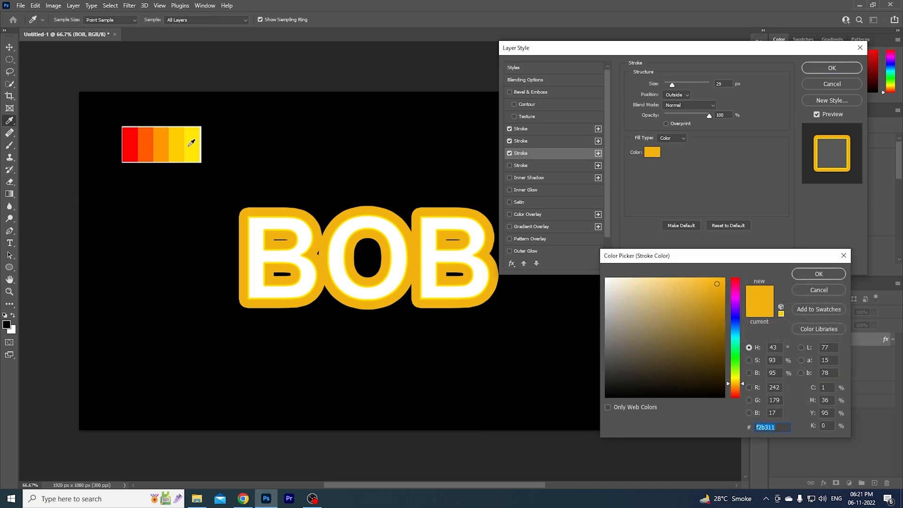
{"action": "left_click", "coordinate": [166, 144]}
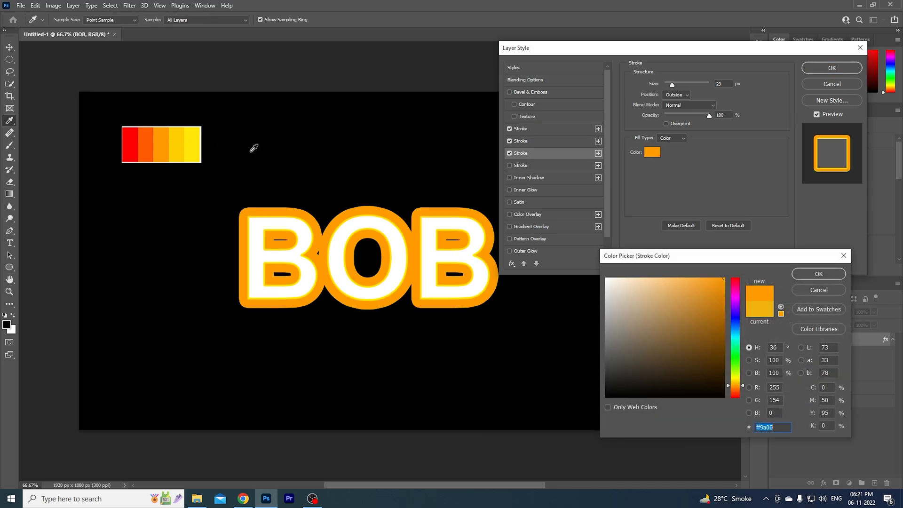
{"action": "left_click", "coordinate": [808, 276]}
{"action": "left_click_drag", "start_coordinate": [723, 85], "coordinate": [714, 82]}
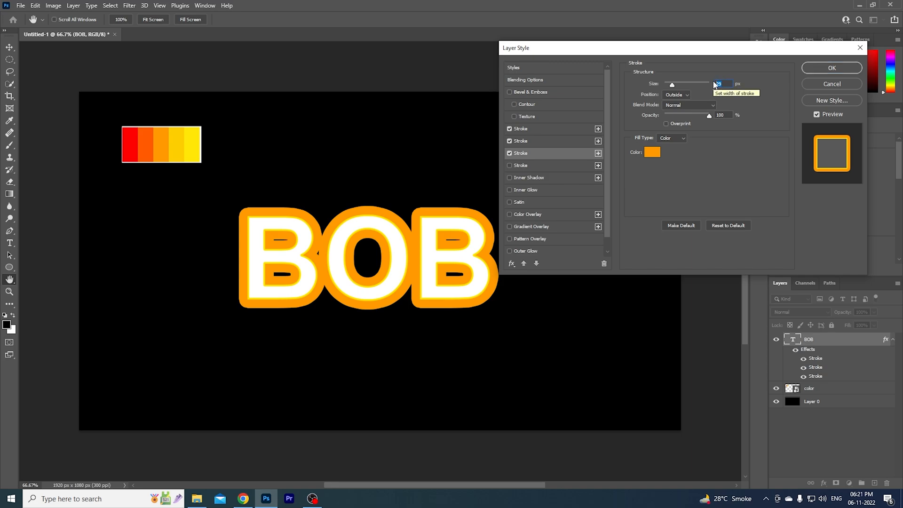
{"action": "type", "text": "3"}
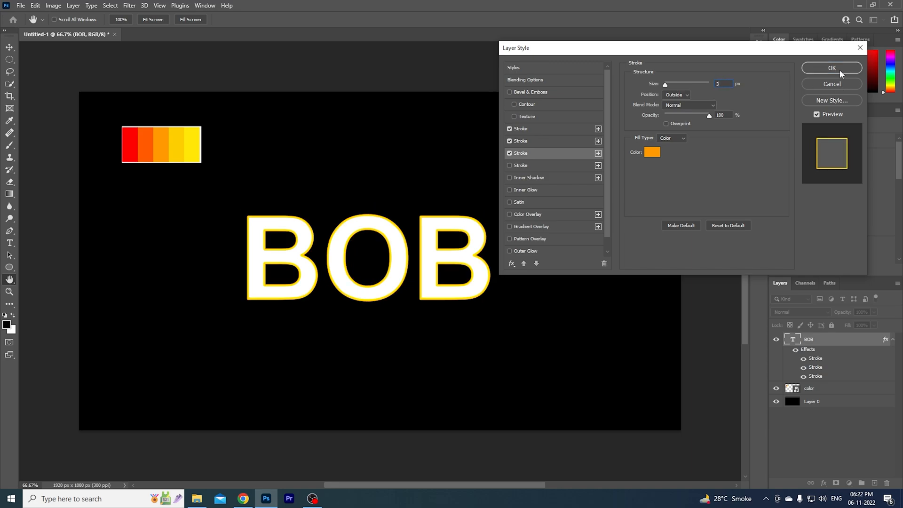
Enable a fourth stroke in the palette's dark orange, #ff5a00, and set its size to 4 px
{"action": "left_click", "coordinate": [563, 165]}
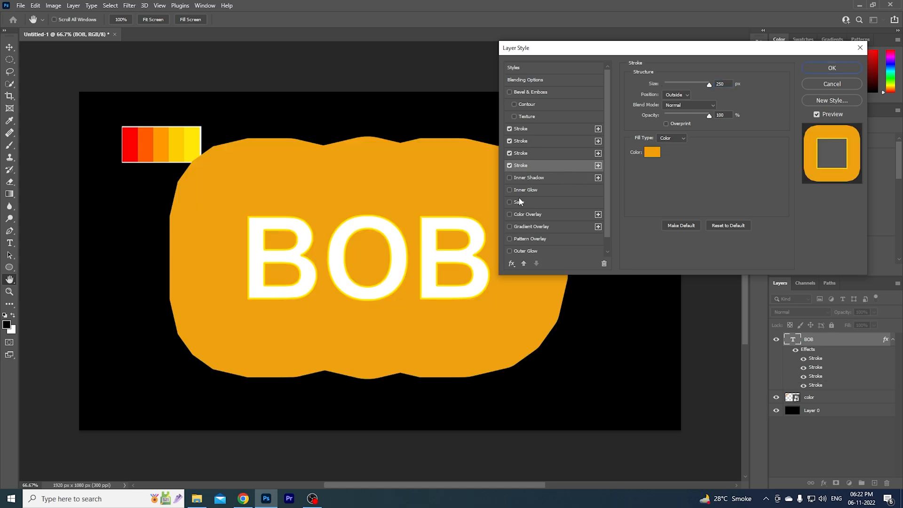
{"action": "left_click", "coordinate": [643, 153]}
{"action": "left_click", "coordinate": [170, 140]}
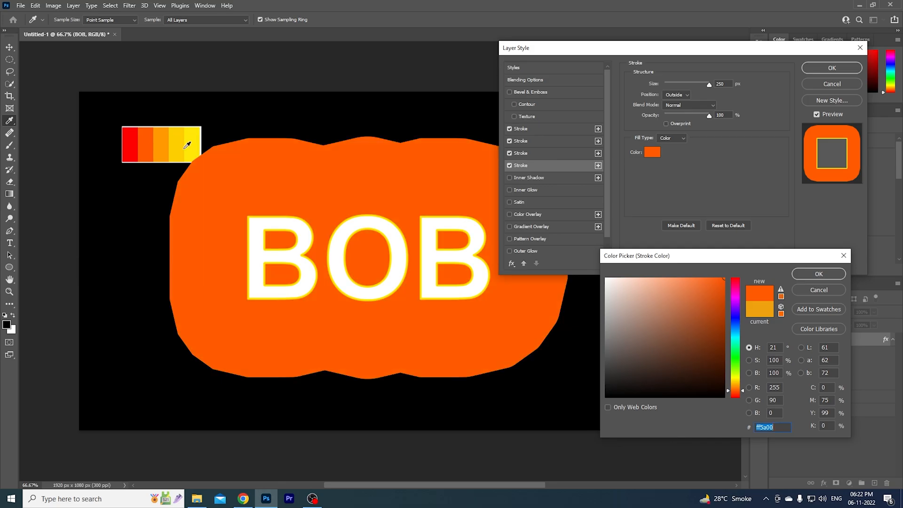
{"action": "left_click", "coordinate": [820, 274]}
{"action": "double_click", "coordinate": [719, 83]}
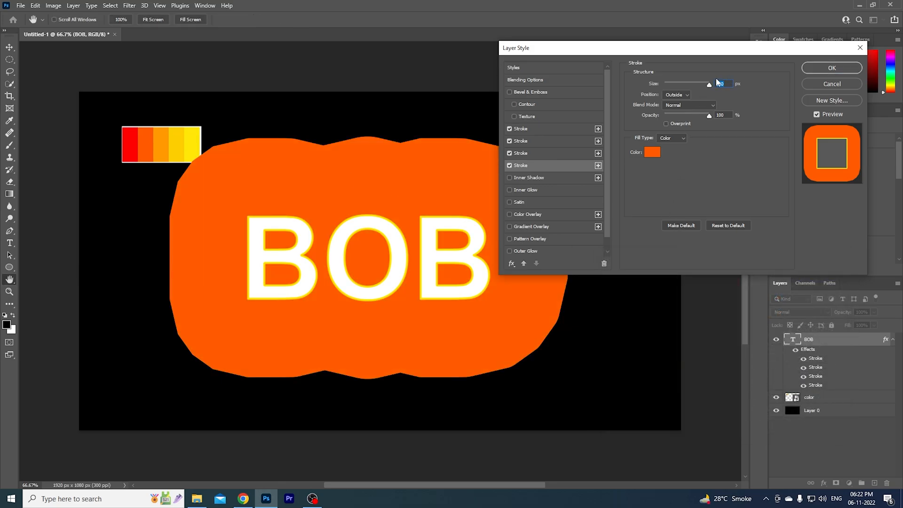
{"action": "type", "text": "4"}
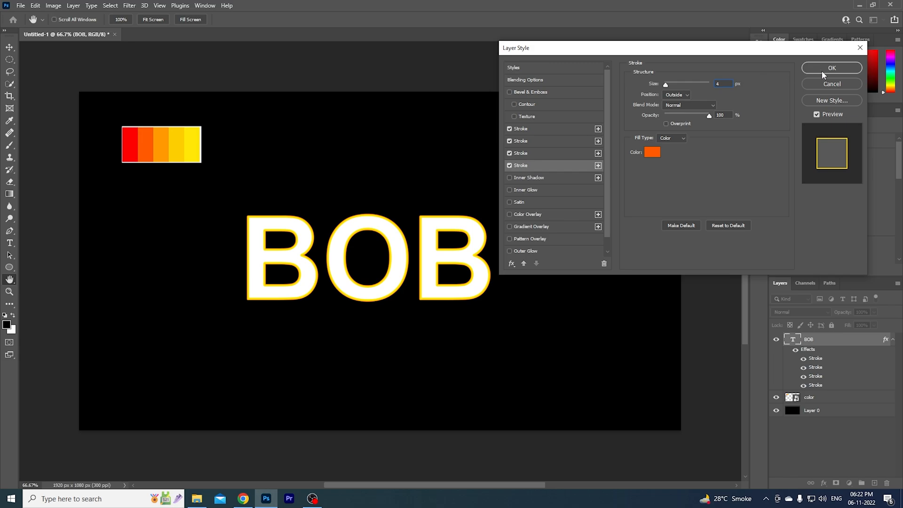
Add a fifth stroke in the palette's red, #fe0000, with a size of 5 px, and apply the layer style
{"action": "left_click", "coordinate": [598, 165]}
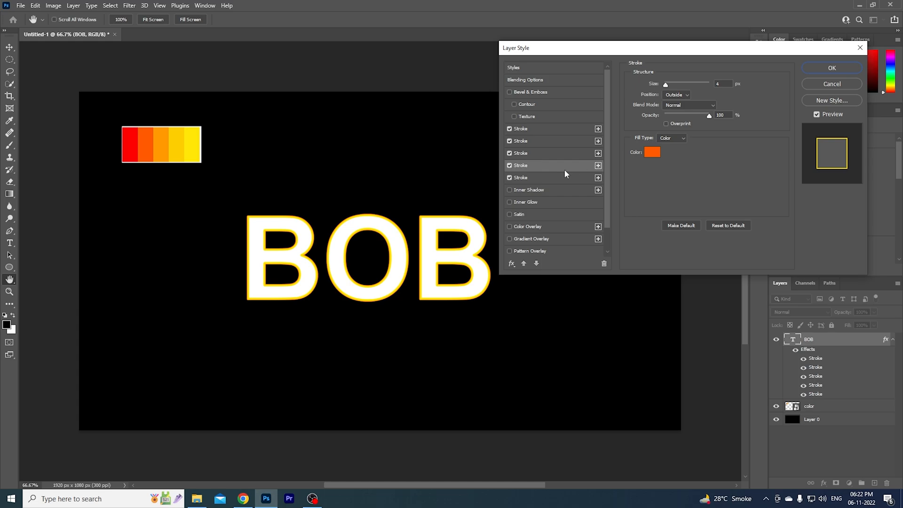
{"action": "left_click", "coordinate": [558, 180]}
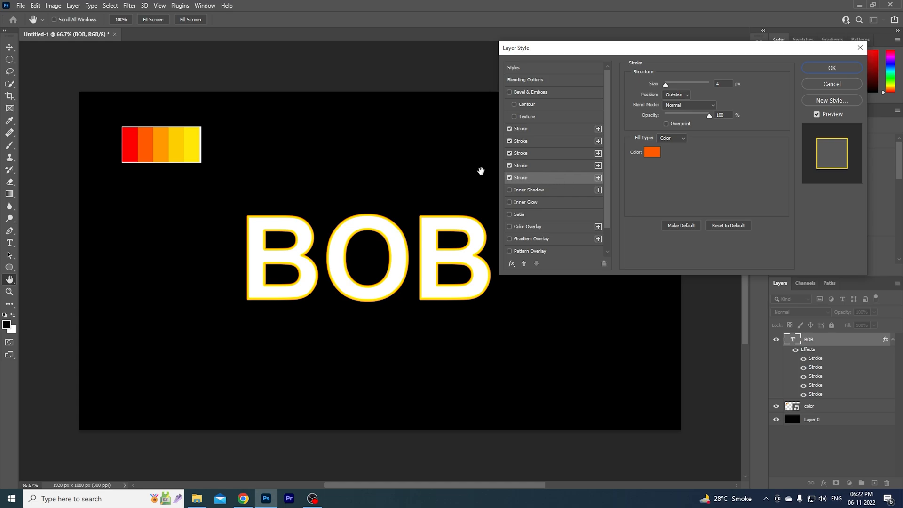
{"action": "left_click", "coordinate": [652, 153]}
{"action": "left_click", "coordinate": [130, 138]}
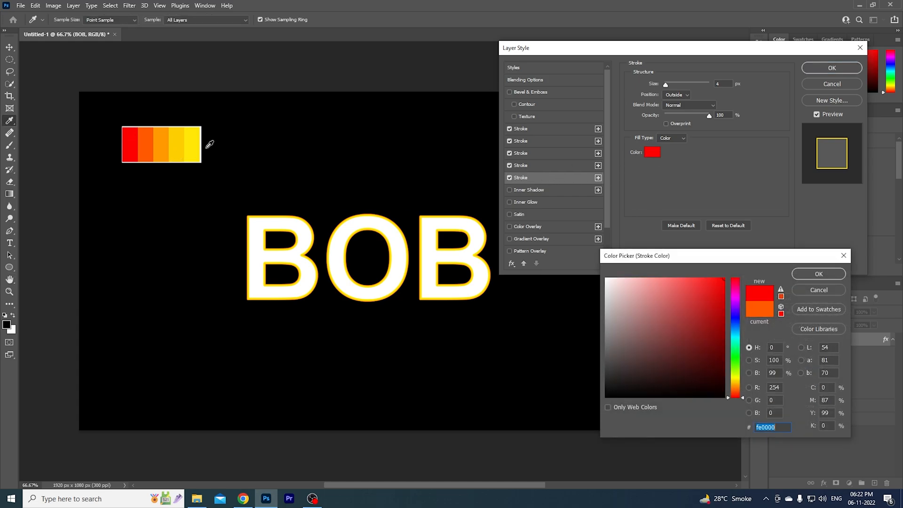
{"action": "left_click", "coordinate": [803, 273]}
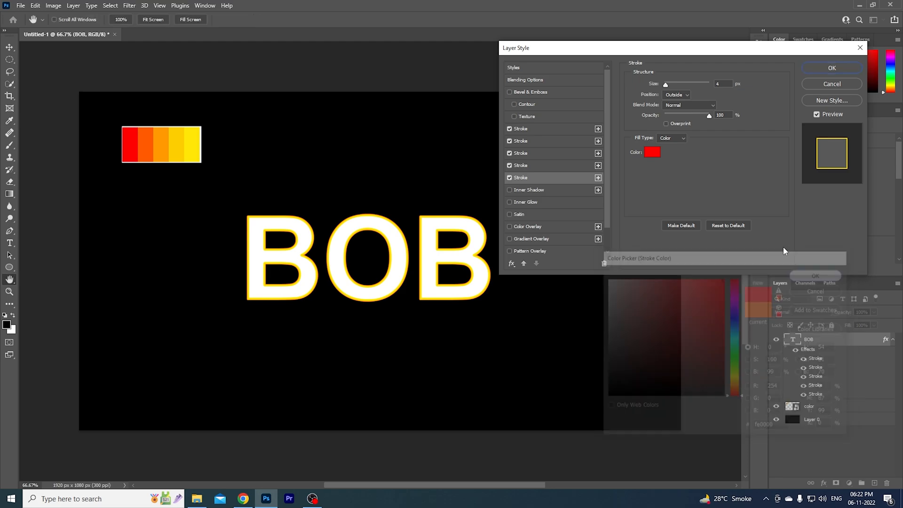
{"action": "left_click", "coordinate": [722, 83]}
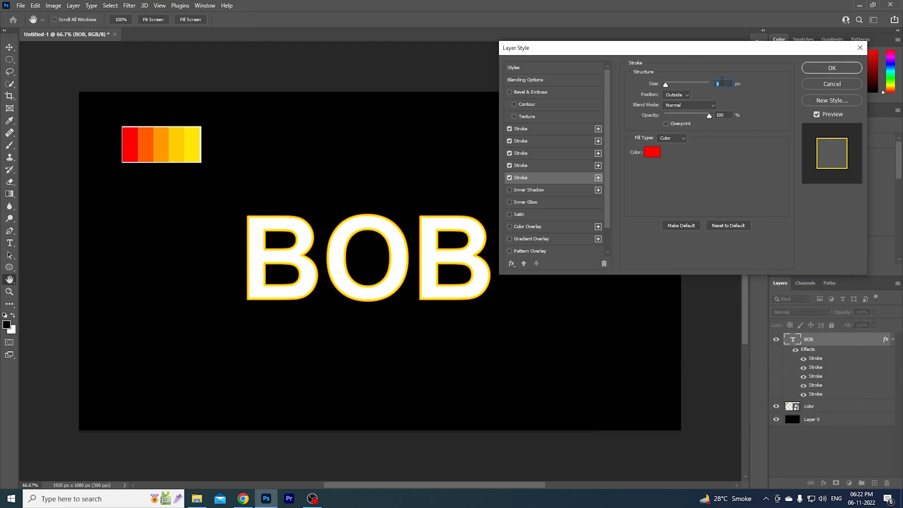
{"action": "type", "text": "5"}
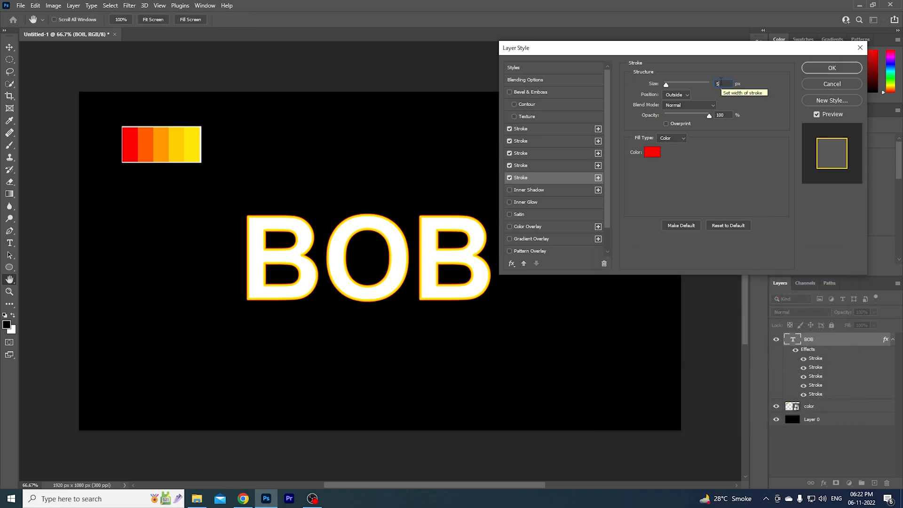
{"action": "left_click", "coordinate": [821, 69]}
Examine the layered stroke colours along the edges of the BOB letters up close and at full view
{"action": "scroll", "coordinate": [274, 254], "scroll_direction": "up", "scroll_amount": 10}
{"action": "scroll", "coordinate": [327, 225], "scroll_direction": "up", "scroll_amount": 10}
{"action": "scroll", "coordinate": [335, 207], "scroll_direction": "up", "scroll_amount": 2}
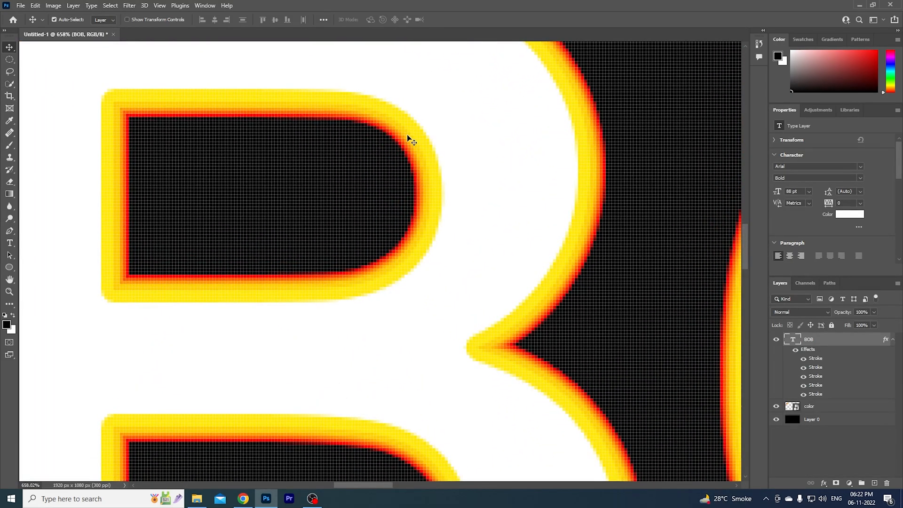
{"action": "scroll", "coordinate": [375, 162], "scroll_direction": "down", "scroll_amount": 3}
{"action": "scroll", "coordinate": [375, 161], "scroll_direction": "down", "scroll_amount": 6}
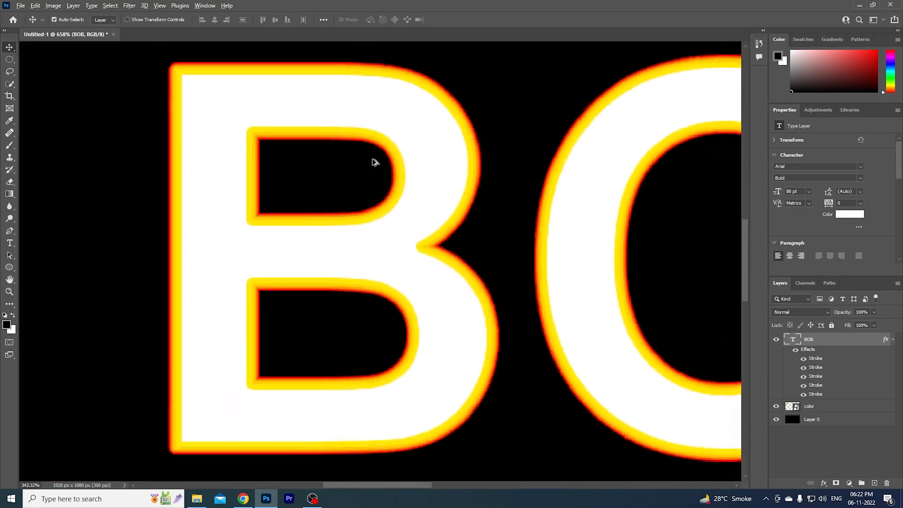
{"action": "scroll", "coordinate": [375, 162], "scroll_direction": "down", "scroll_amount": 3}
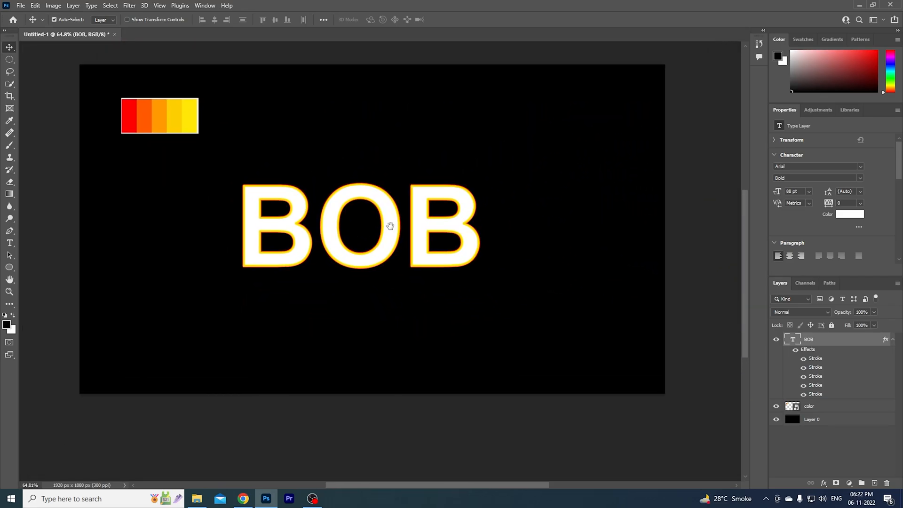
{"action": "scroll", "coordinate": [407, 239], "scroll_direction": "up", "scroll_amount": 1}
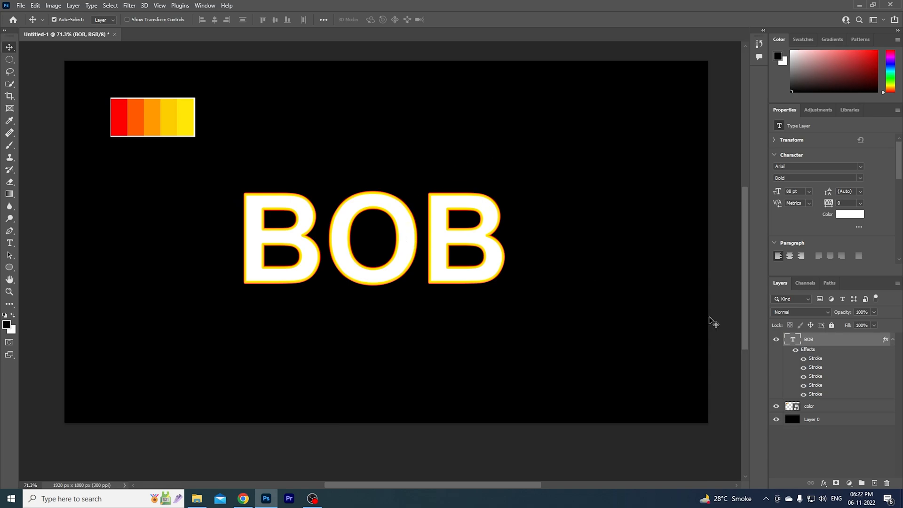
Add an Outer Glow effect to the BOB layer and open its glow colour for editing
{"action": "left_click", "coordinate": [824, 483]}
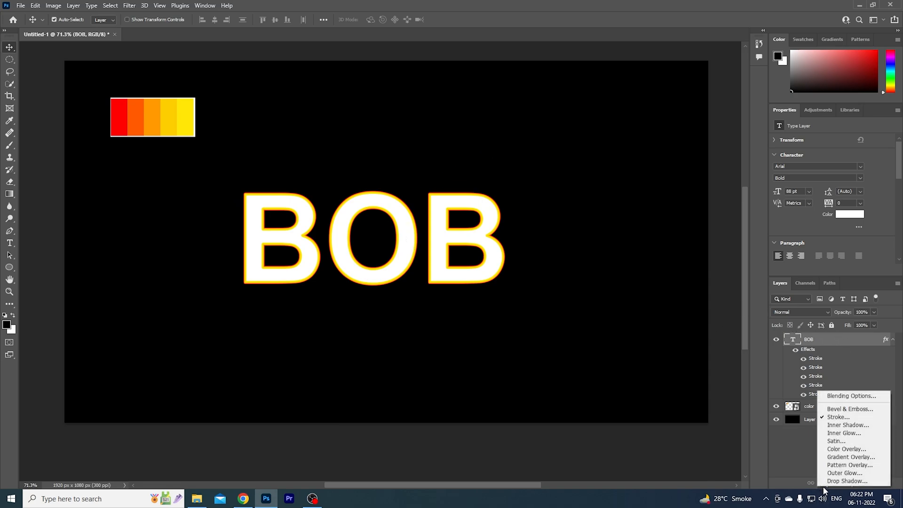
{"action": "left_click", "coordinate": [840, 473]}
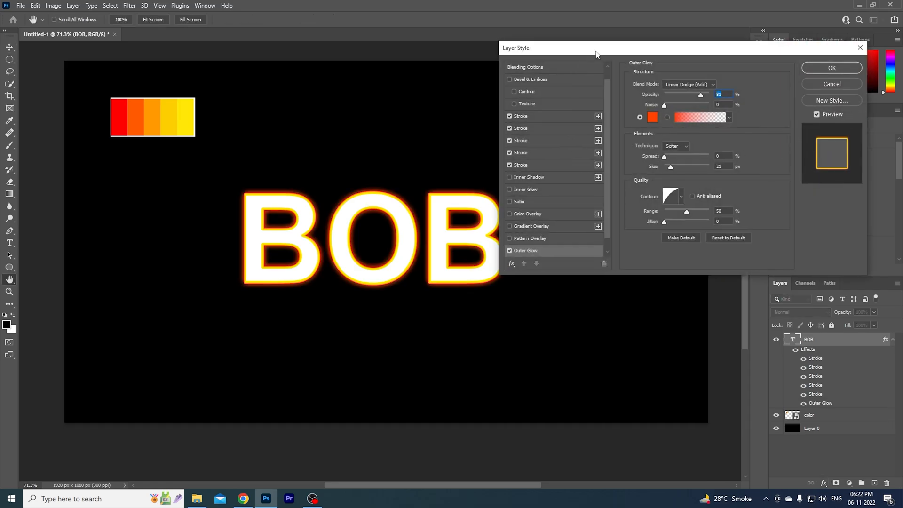
{"action": "left_click_drag", "start_coordinate": [590, 51], "coordinate": [611, 60]}
{"action": "scroll", "coordinate": [560, 235], "scroll_direction": "down", "scroll_amount": 1}
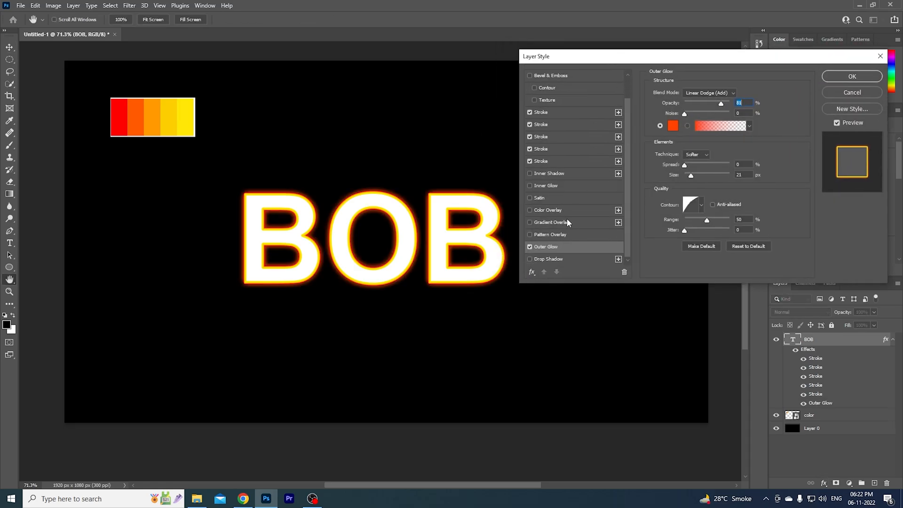
{"action": "left_click", "coordinate": [673, 127]}
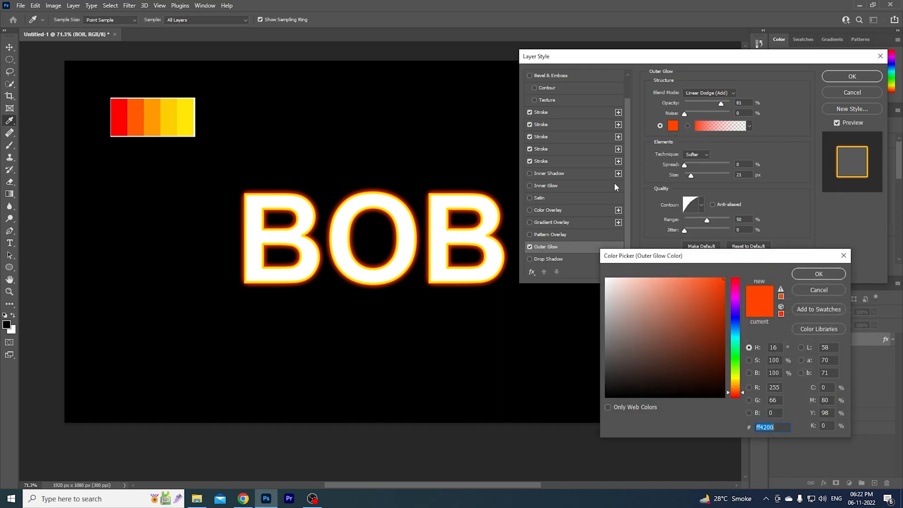
Try the palette's yellow, orange and red swatches as the outer glow colour
{"action": "left_click", "coordinate": [189, 116]}
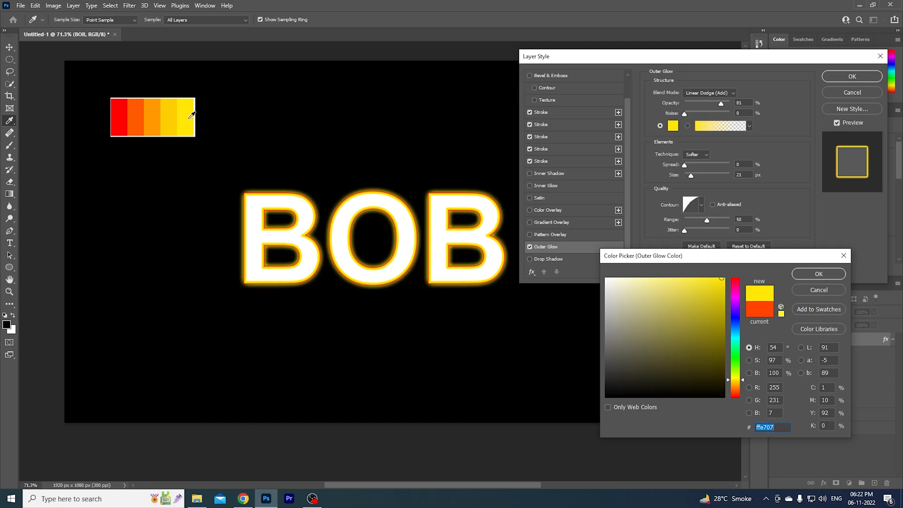
{"action": "left_click", "coordinate": [158, 117]}
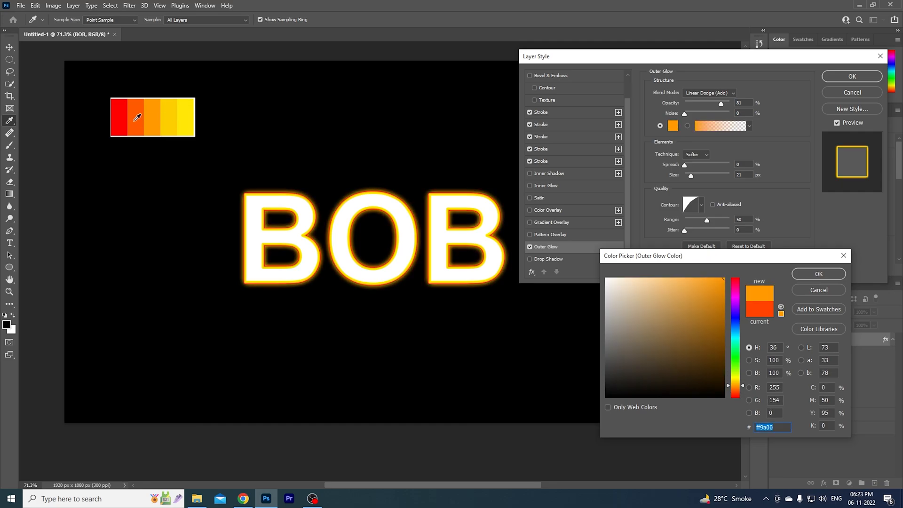
{"action": "left_click", "coordinate": [137, 117]}
{"action": "left_click", "coordinate": [124, 117]}
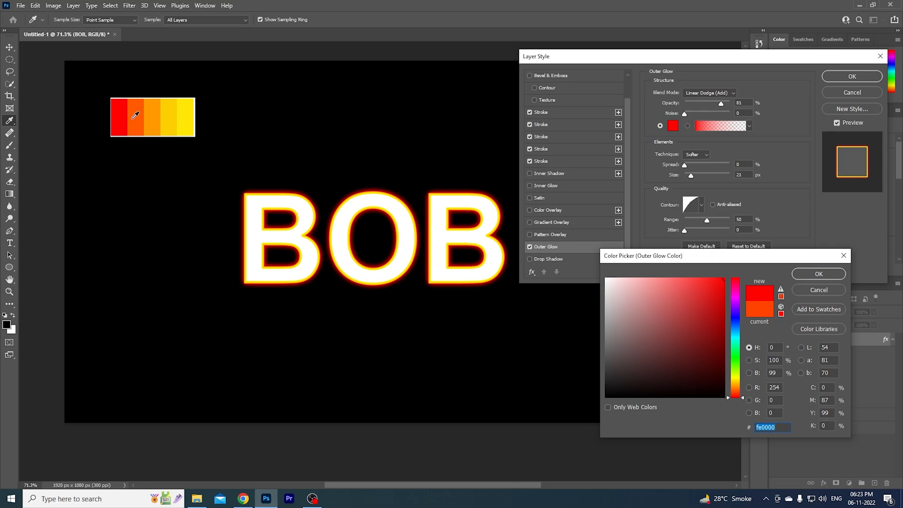
{"action": "left_click", "coordinate": [170, 115]}
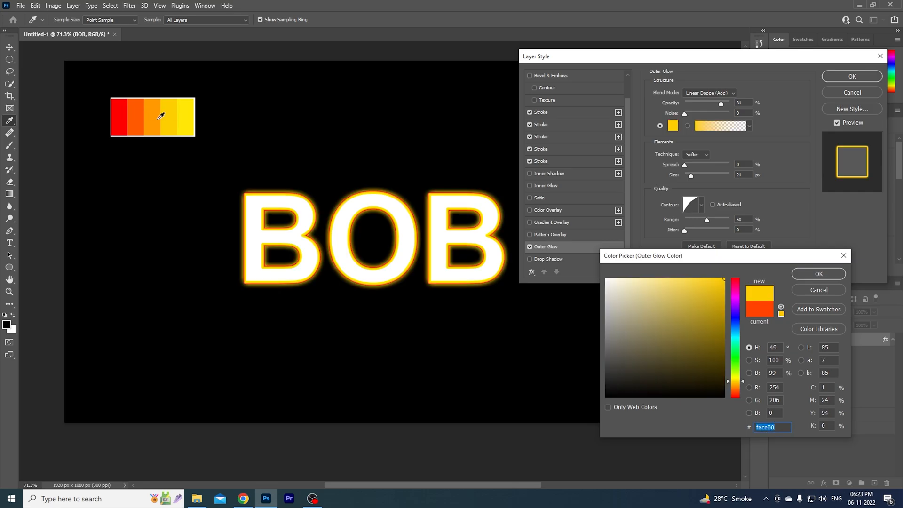
{"action": "left_click", "coordinate": [154, 117]}
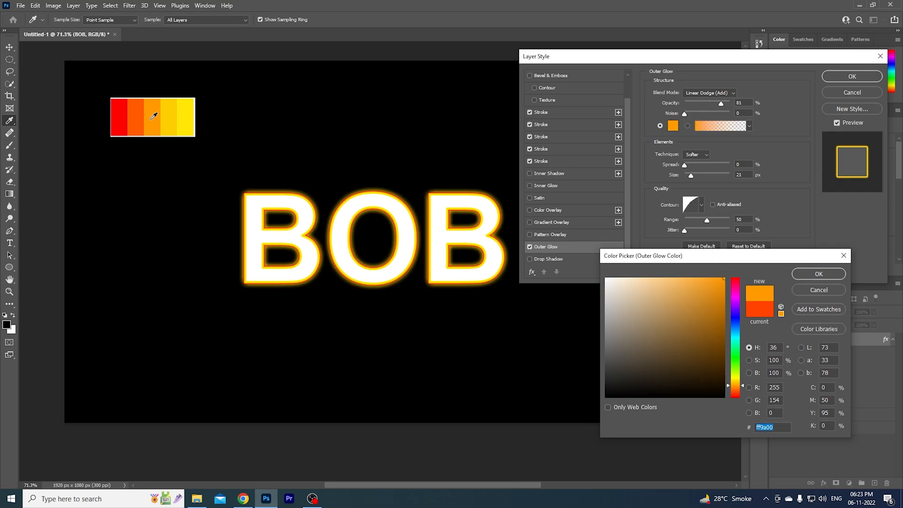
{"action": "left_click", "coordinate": [190, 114]}
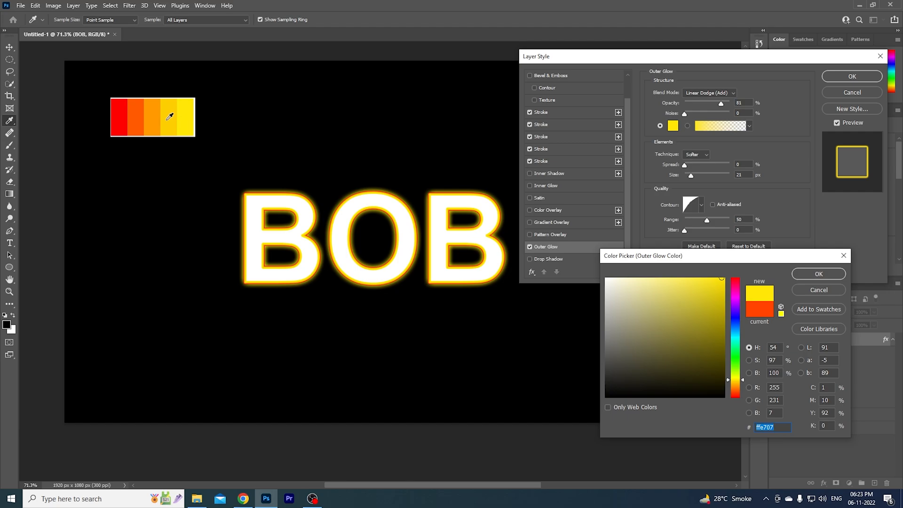
Set the outer glow to the palette's red, #fe0000, with 89% opacity and a size of 32 px
{"action": "left_click", "coordinate": [126, 116]}
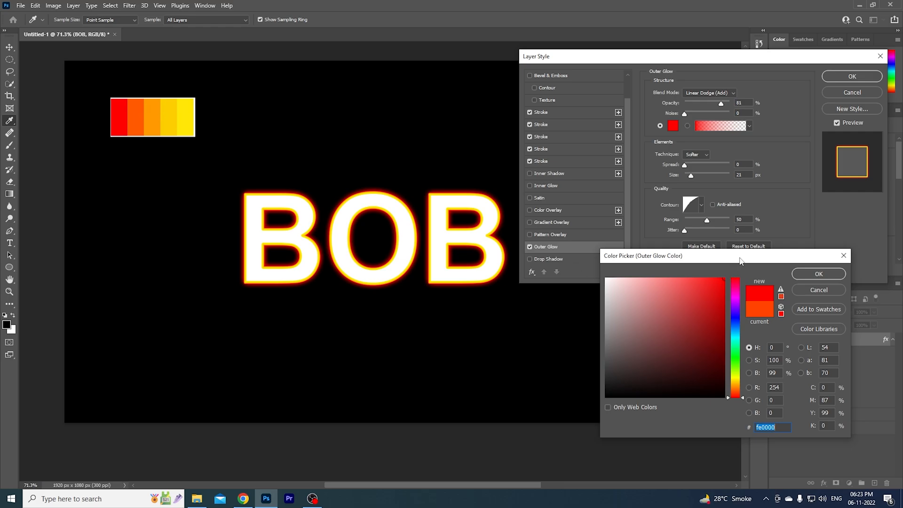
{"action": "left_click", "coordinate": [821, 273]}
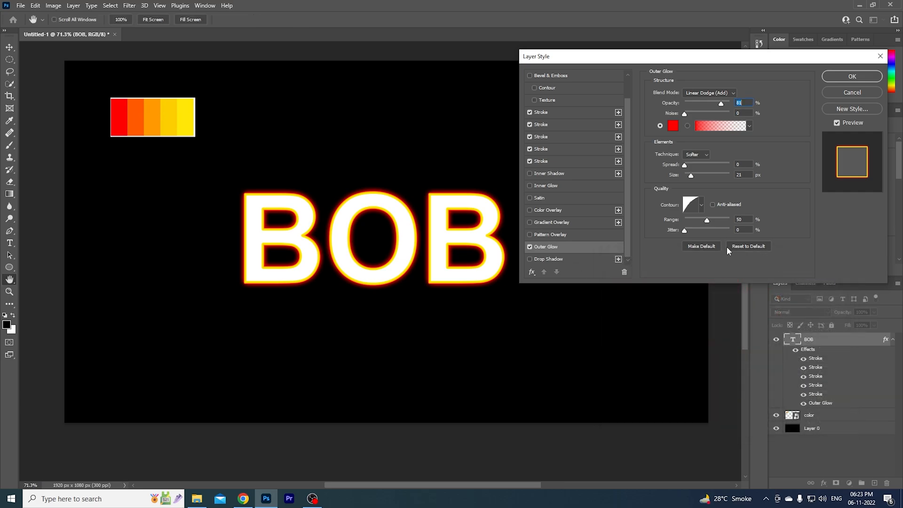
{"action": "left_click_drag", "start_coordinate": [720, 103], "coordinate": [708, 103]}
{"action": "left_click_drag", "start_coordinate": [692, 177], "coordinate": [694, 177]}
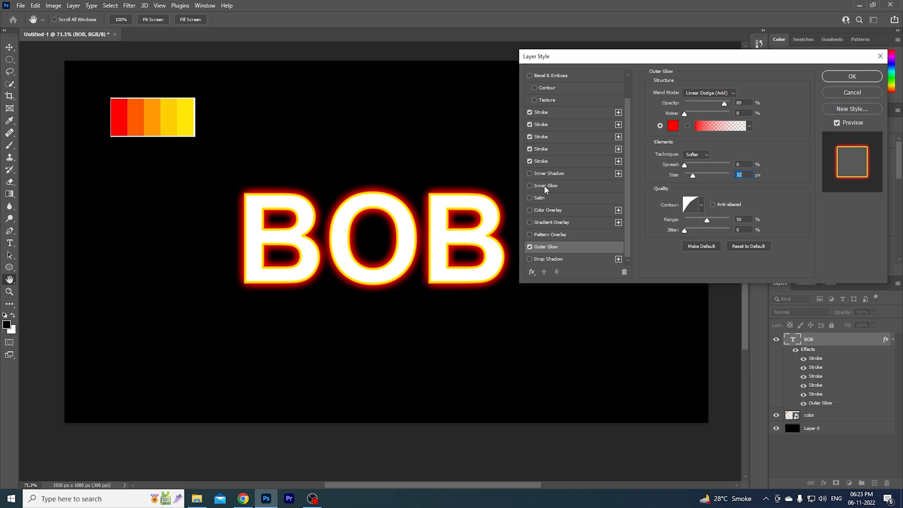
Enable an Inner Glow on the BOB layer and open its glow colour for editing
{"action": "left_click", "coordinate": [530, 186]}
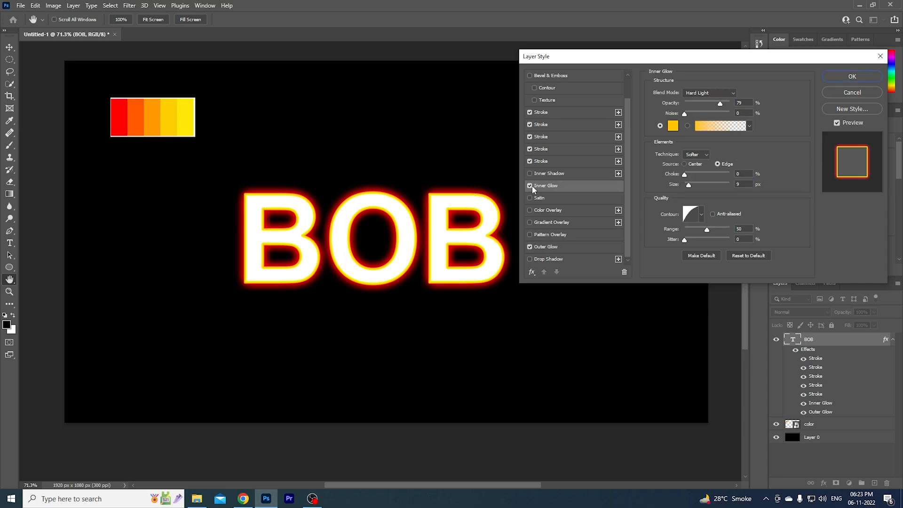
{"action": "left_click", "coordinate": [673, 125]}
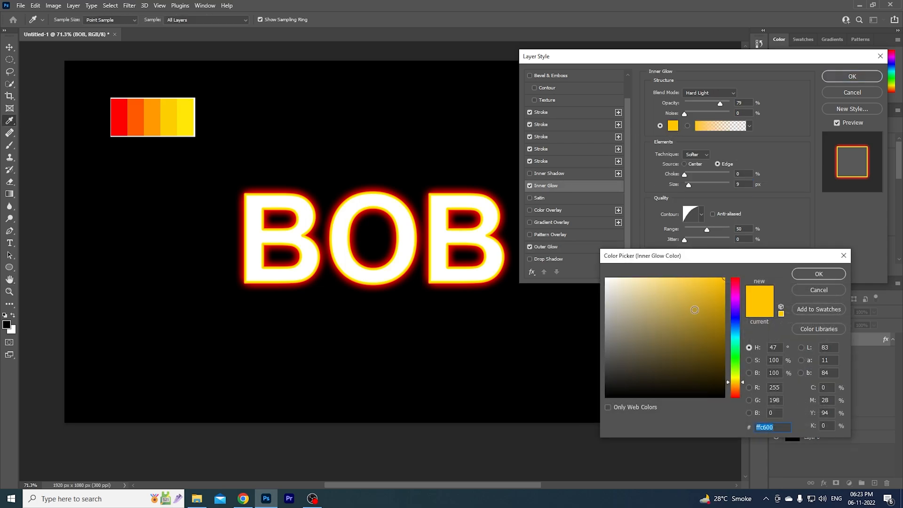
Try the palette swatches and then custom pale, red and cyan tones as the inner glow colour
{"action": "left_click", "coordinate": [123, 113]}
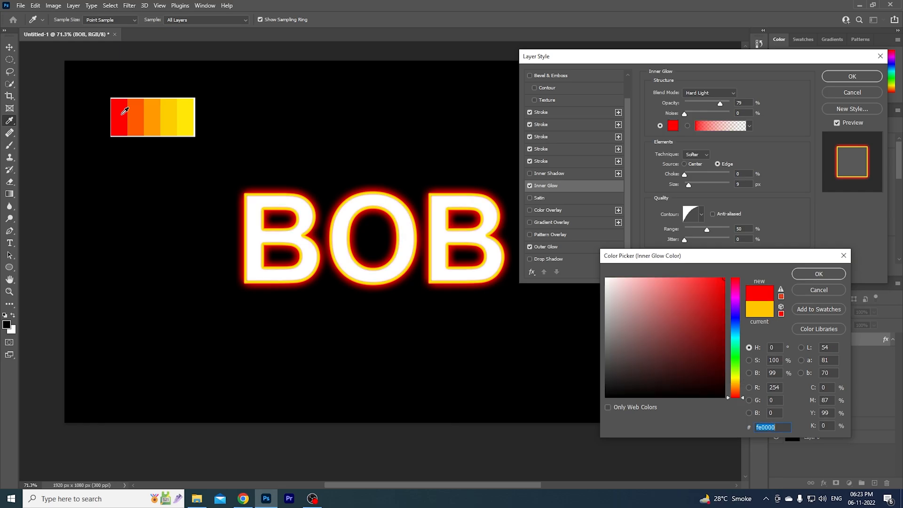
{"action": "left_click", "coordinate": [138, 114]}
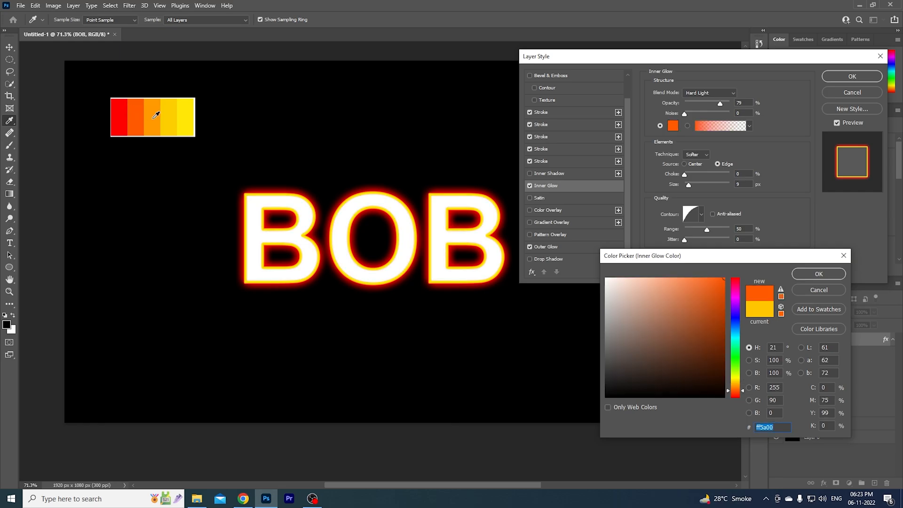
{"action": "left_click", "coordinate": [155, 114]}
{"action": "left_click", "coordinate": [176, 115]}
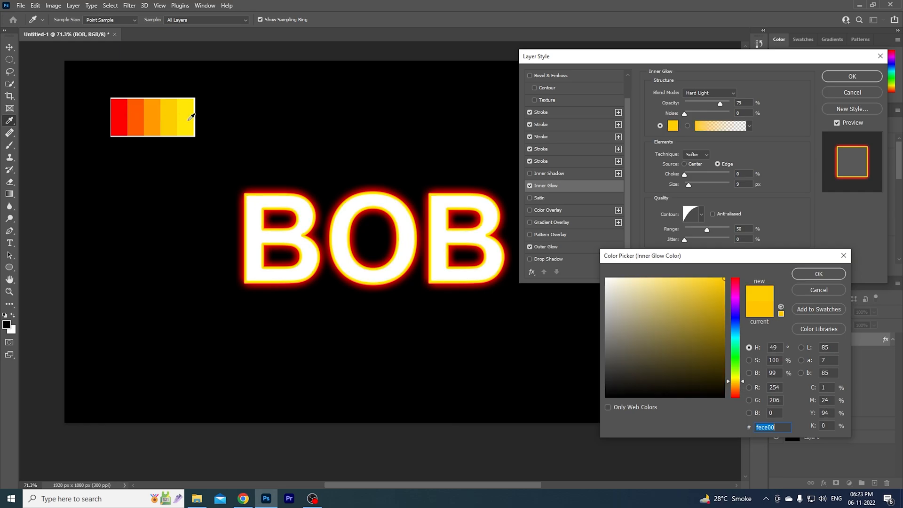
{"action": "left_click", "coordinate": [191, 117]}
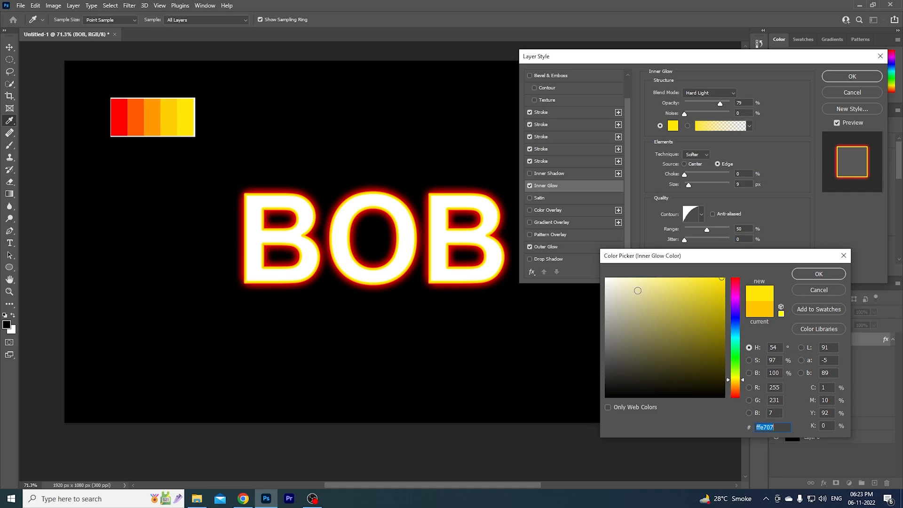
{"action": "left_click", "coordinate": [613, 282]}
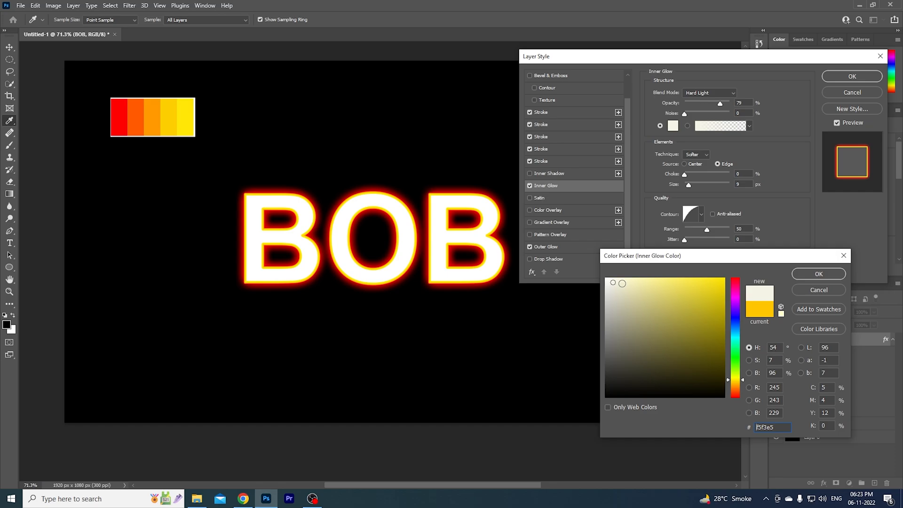
{"action": "left_click", "coordinate": [734, 386]}
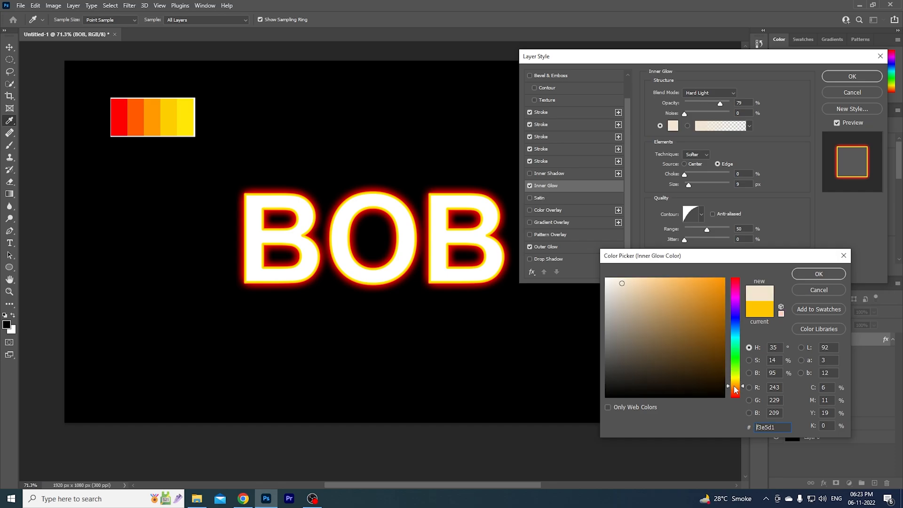
{"action": "left_click_drag", "start_coordinate": [734, 386], "coordinate": [737, 395]}
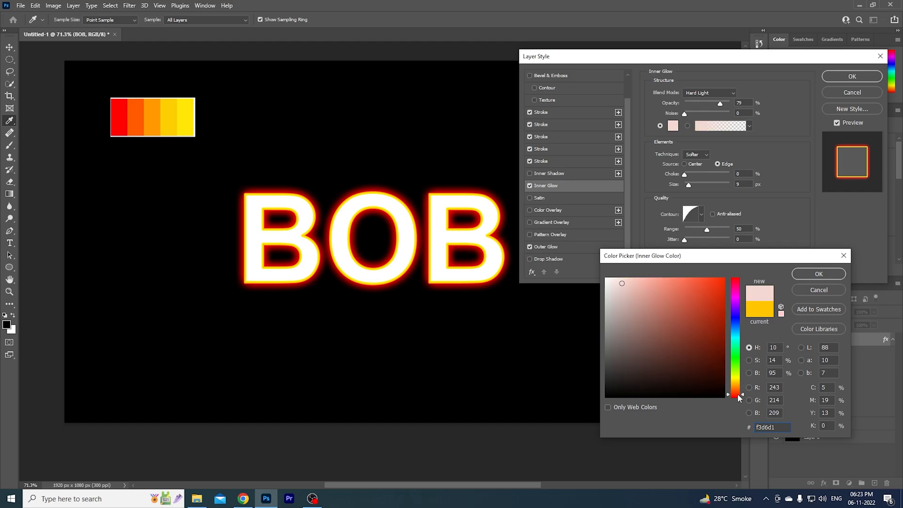
{"action": "left_click_drag", "start_coordinate": [718, 311], "coordinate": [759, 266]}
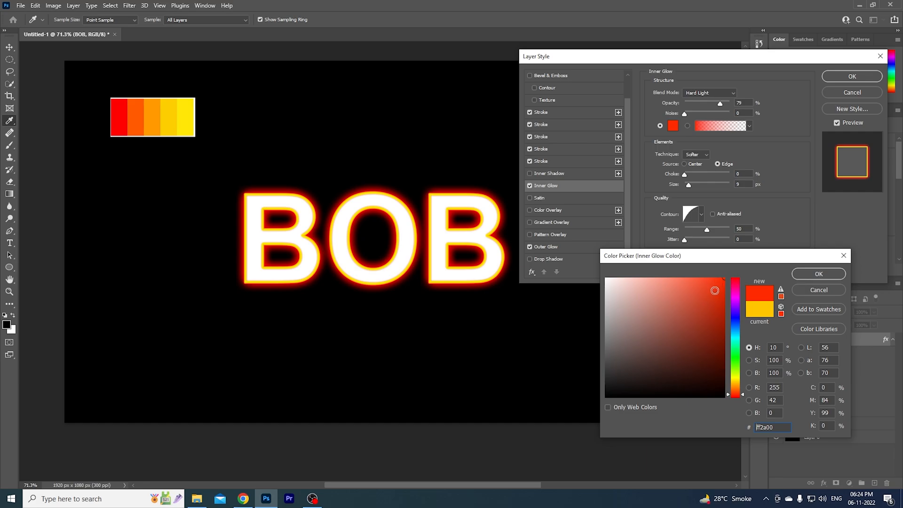
{"action": "left_click", "coordinate": [737, 334]}
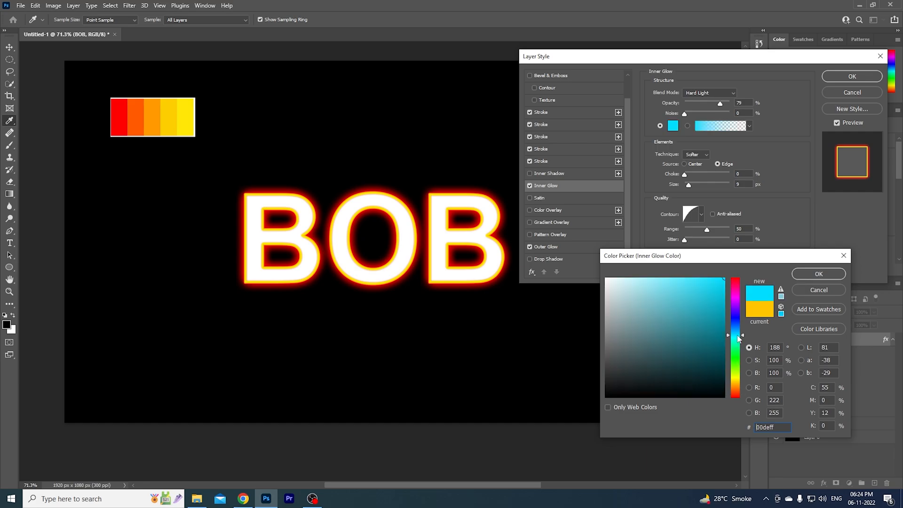
Set the inner glow colour to orange, #ff6000, and its size to 18 px
{"action": "left_click", "coordinate": [737, 390]}
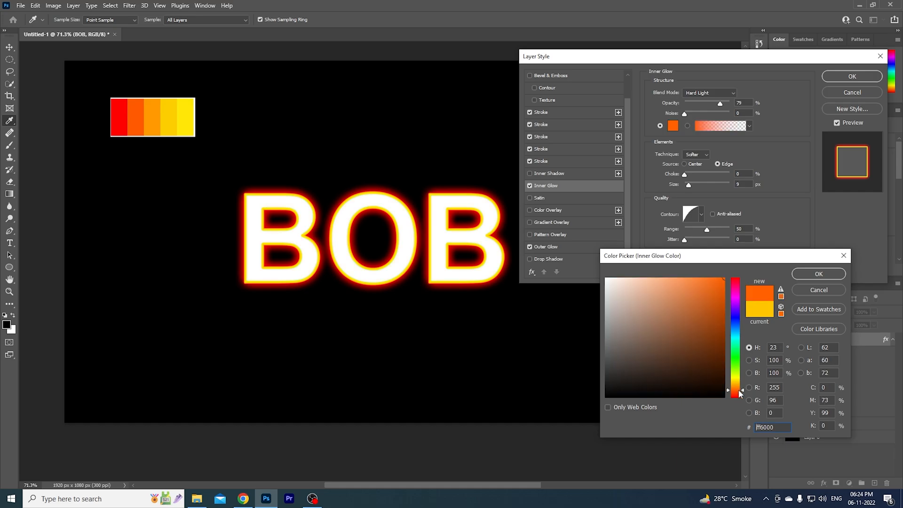
{"action": "left_click", "coordinate": [803, 275]}
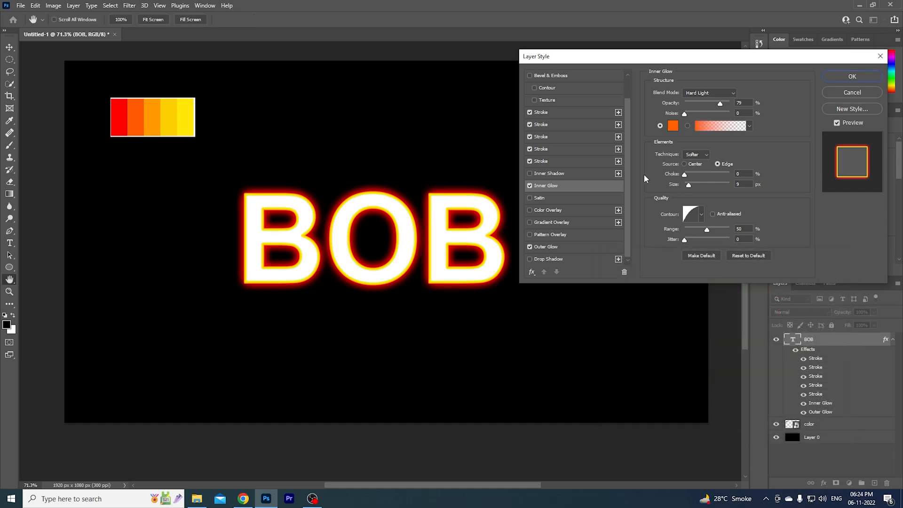
{"action": "left_click_drag", "start_coordinate": [689, 189], "coordinate": [692, 197]}
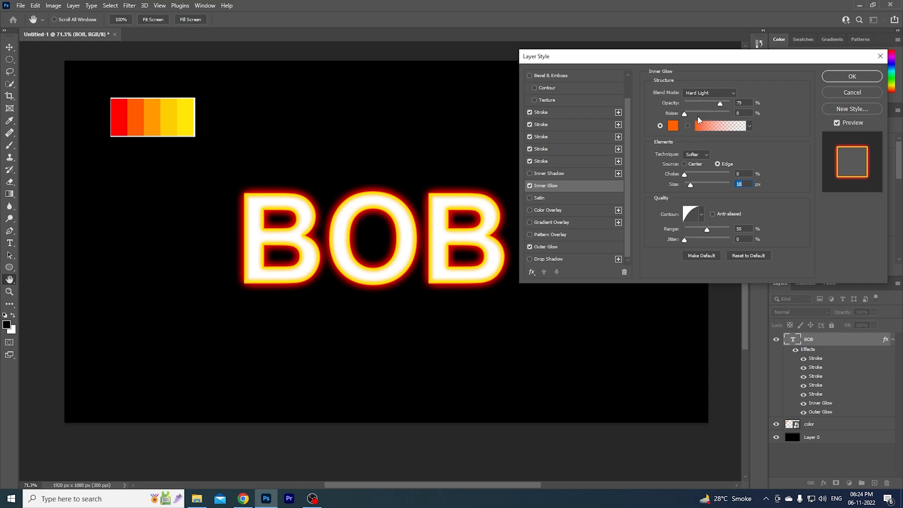
Try Linear Dodge (Add) as the inner glow's blend mode, then restore Hard Light
{"action": "left_click", "coordinate": [705, 94]}
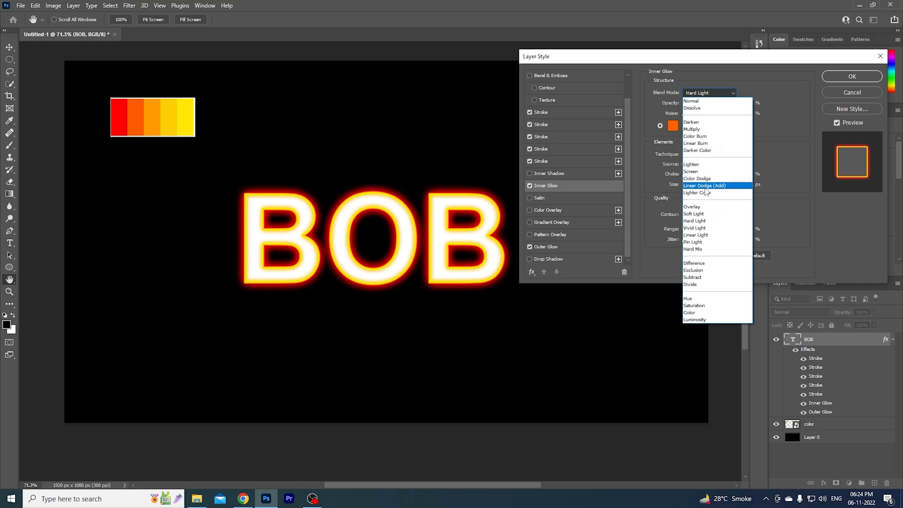
{"action": "left_click", "coordinate": [704, 188]}
{"action": "left_click", "coordinate": [699, 94]}
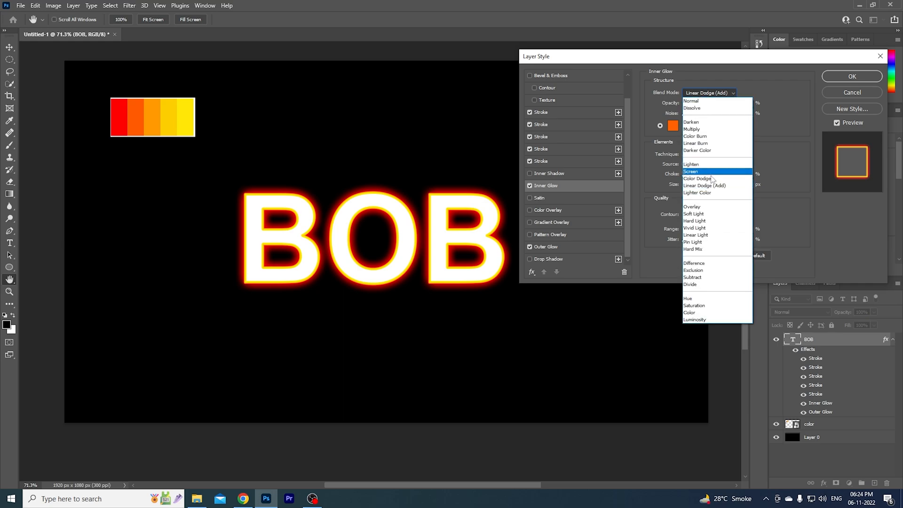
{"action": "left_click", "coordinate": [712, 221]}
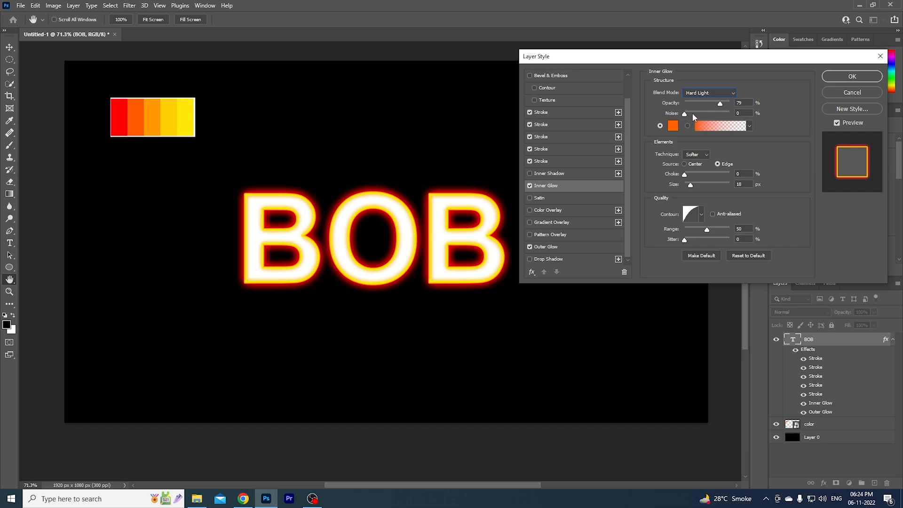
Set the inner glow's opacity to 100% and apply the layer style
{"action": "left_click_drag", "start_coordinate": [720, 104], "coordinate": [735, 113]}
{"action": "left_click", "coordinate": [842, 80]}
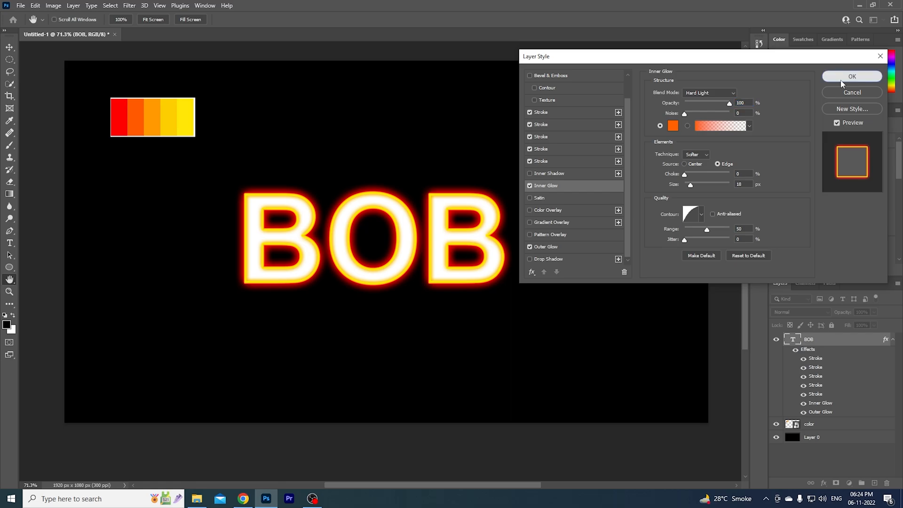
Collapse the BOB layer's effects list, duplicate the layer, and leave the copy selected
{"action": "left_click", "coordinate": [893, 339]}
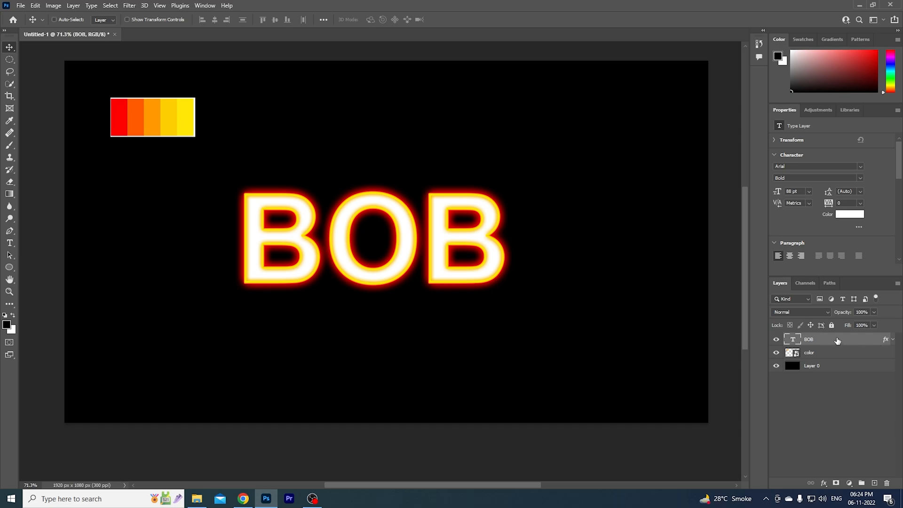
{"action": "key", "text": "ctrl+j"}
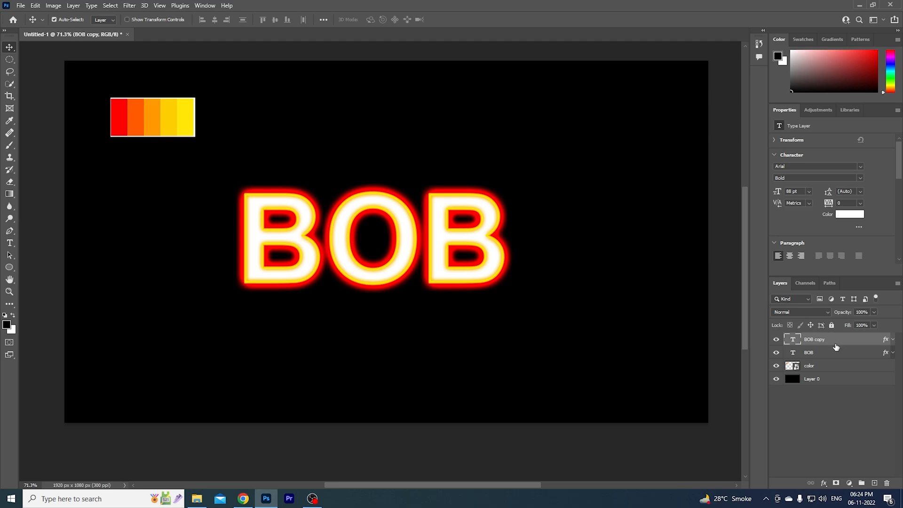
{"action": "left_click", "coordinate": [831, 352]}
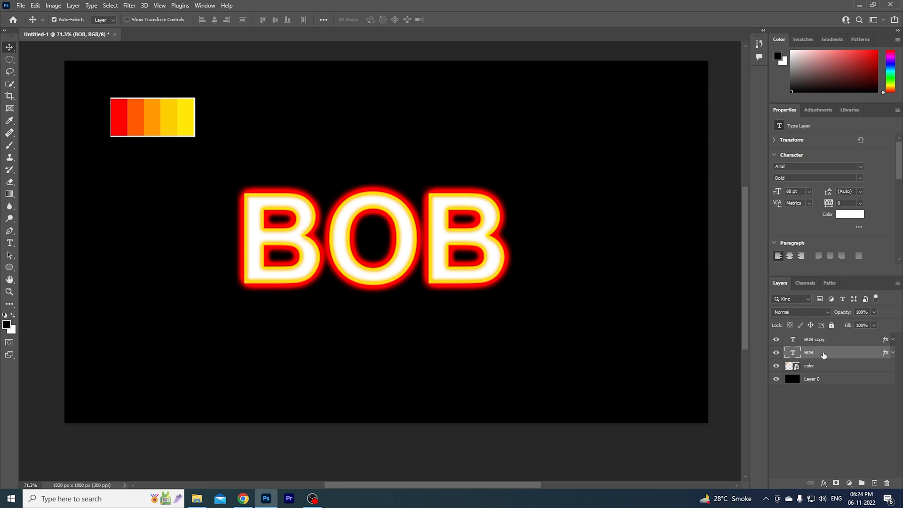
{"action": "left_click", "coordinate": [825, 342]}
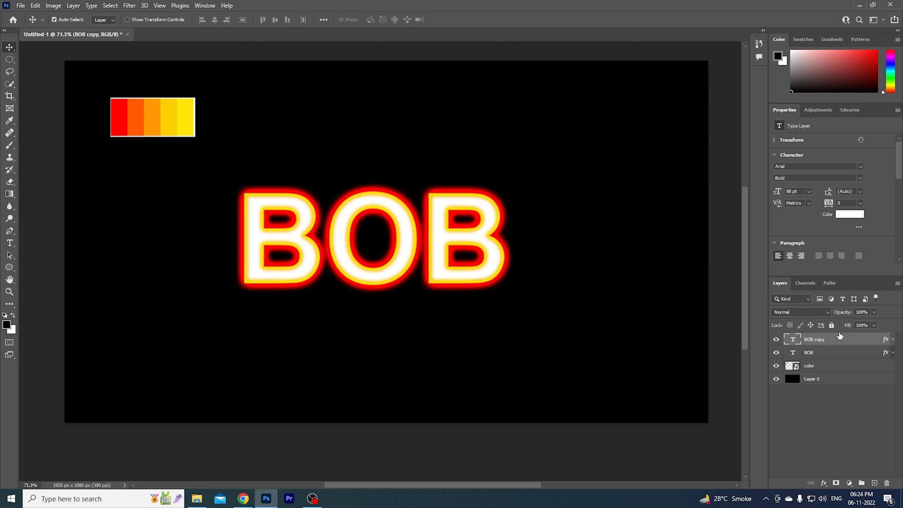
Turn off all five strokes in the BOB copy layer's style
{"action": "double_click", "coordinate": [864, 341]}
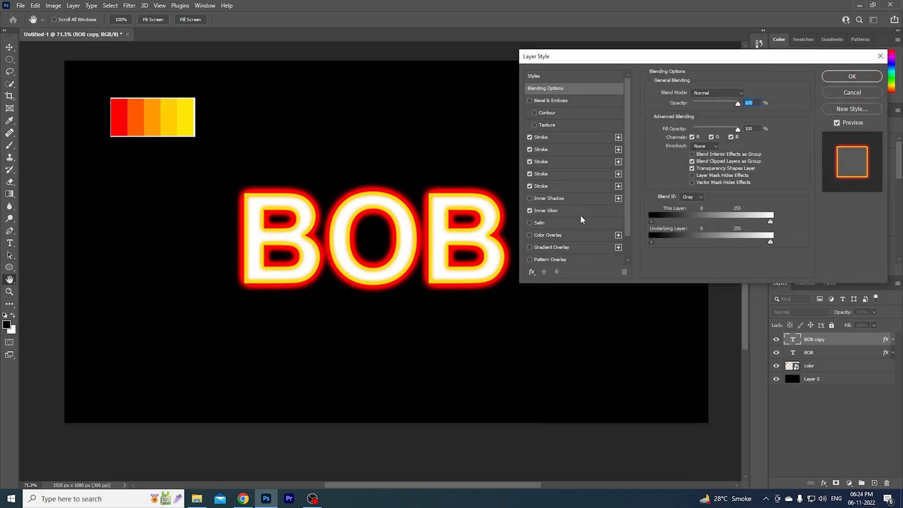
{"action": "left_click", "coordinate": [530, 186]}
{"action": "left_click", "coordinate": [530, 162]}
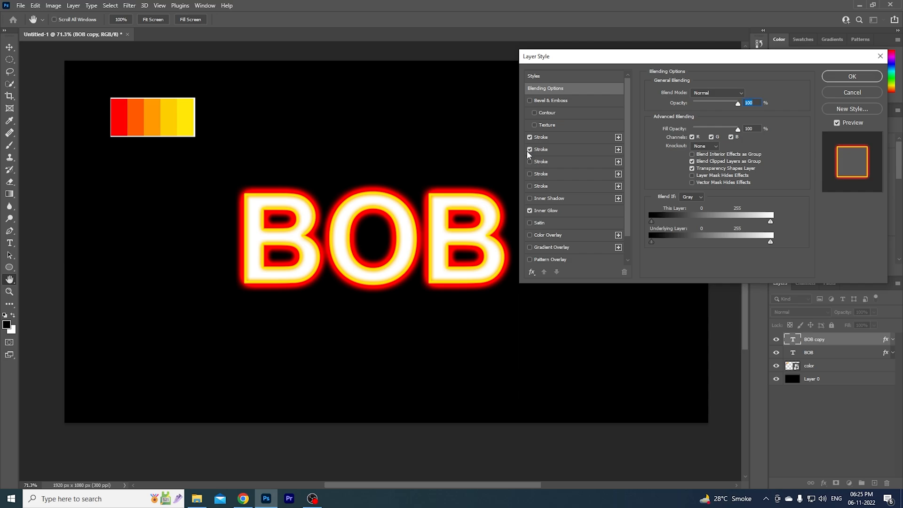
{"action": "left_click", "coordinate": [529, 149]}
{"action": "left_click", "coordinate": [529, 138]}
Compare the BOB copy layer with its inner glow off and on, leaving the inner glow enabled
{"action": "left_click", "coordinate": [529, 210]}
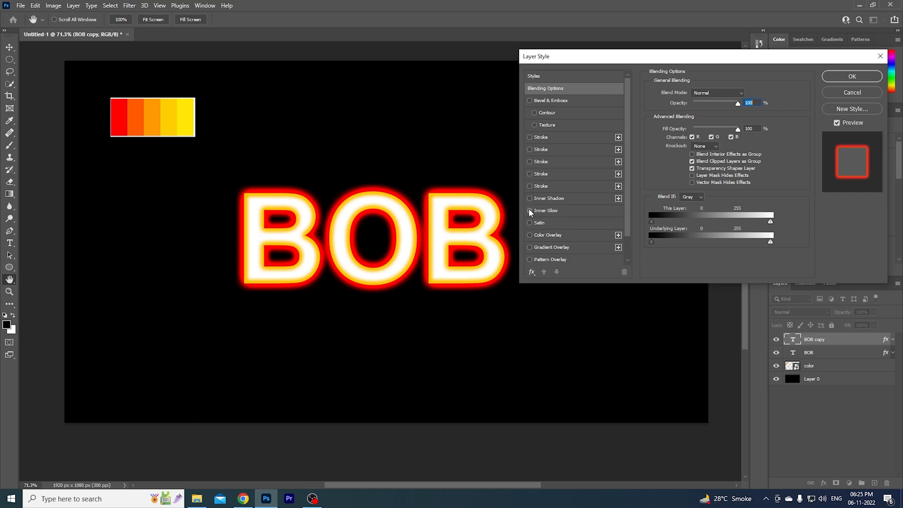
{"action": "left_click", "coordinate": [530, 211]}
{"action": "left_click", "coordinate": [530, 210]}
{"action": "left_click", "coordinate": [530, 211]}
{"action": "left_click", "coordinate": [529, 211]}
Set the BOB copy layer's outer glow to 20% opacity and a size of 51 px
{"action": "scroll", "coordinate": [586, 201], "scroll_direction": "down", "scroll_amount": 2}
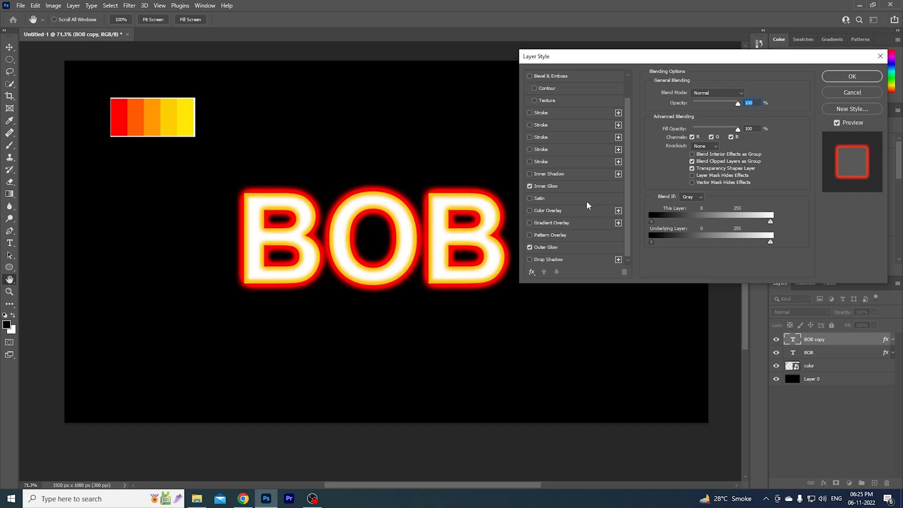
{"action": "left_click", "coordinate": [547, 246]}
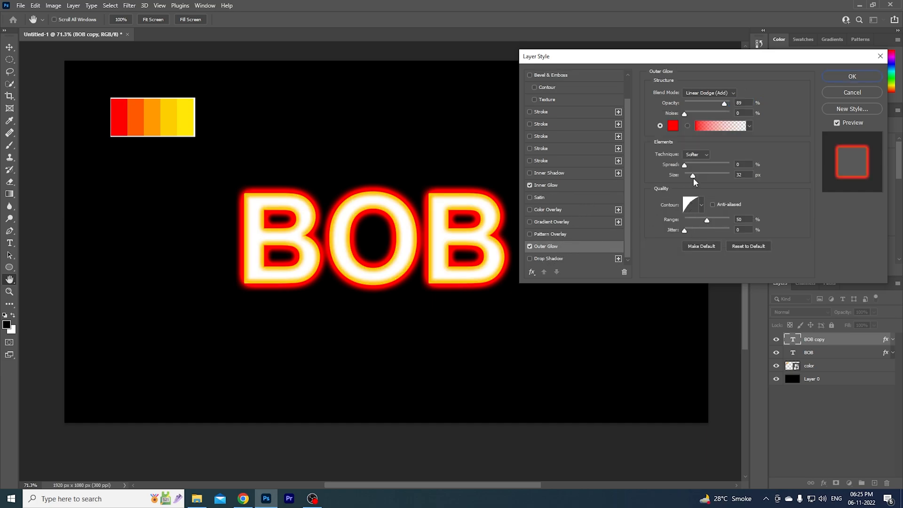
{"action": "left_click_drag", "start_coordinate": [695, 175], "coordinate": [697, 176]}
{"action": "left_click_drag", "start_coordinate": [724, 109], "coordinate": [698, 109]}
{"action": "mouse_move", "coordinate": [699, 176]}
{"action": "left_mouse_down"}
{"action": "mouse_move", "coordinate": [713, 176]}
{"action": "mouse_move", "coordinate": [696, 177]}
{"action": "left_mouse_up"}
{"action": "left_click_drag", "start_coordinate": [698, 104], "coordinate": [709, 109]}
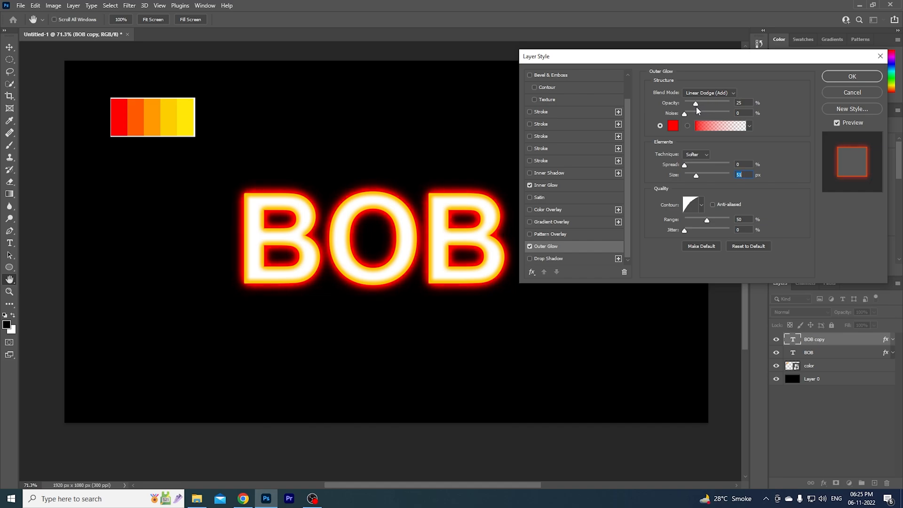
{"action": "left_click", "coordinate": [694, 106]}
Try Soft Light and Hard Light as the outer glow's blend mode, and return to Linear Dodge (Add)
{"action": "left_click", "coordinate": [729, 94]}
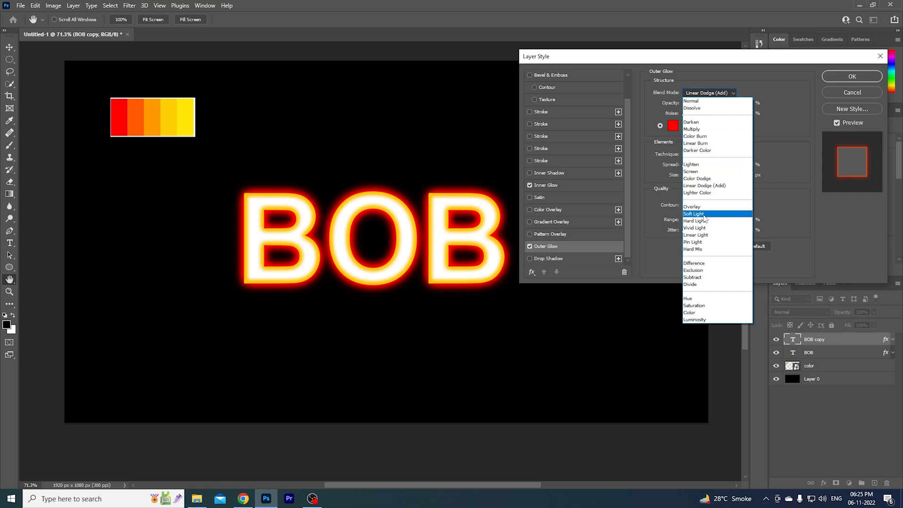
{"action": "left_click", "coordinate": [704, 214]}
{"action": "left_click", "coordinate": [718, 92]}
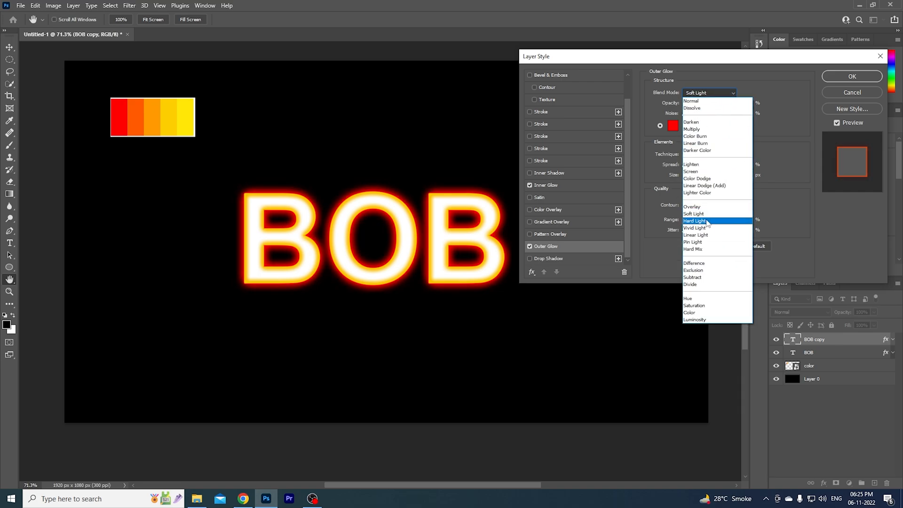
{"action": "left_click", "coordinate": [707, 220]}
{"action": "left_click", "coordinate": [717, 94]}
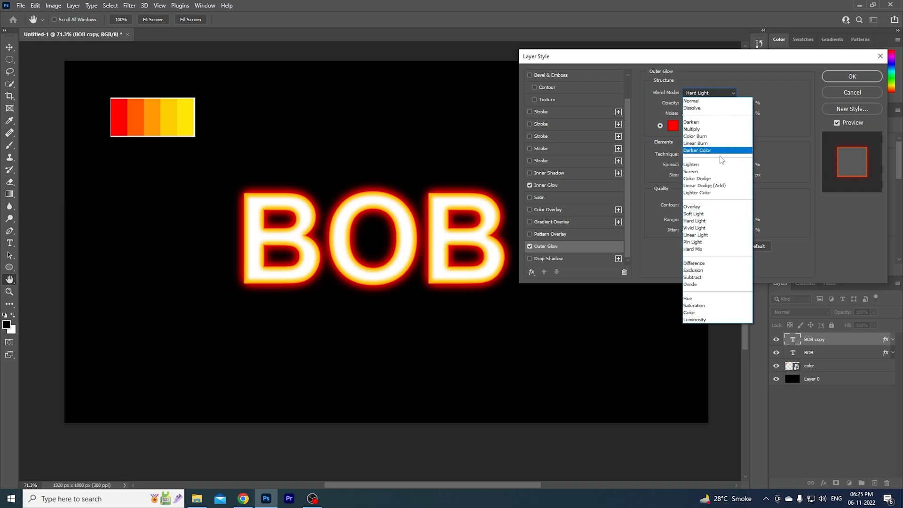
{"action": "left_click", "coordinate": [717, 184]}
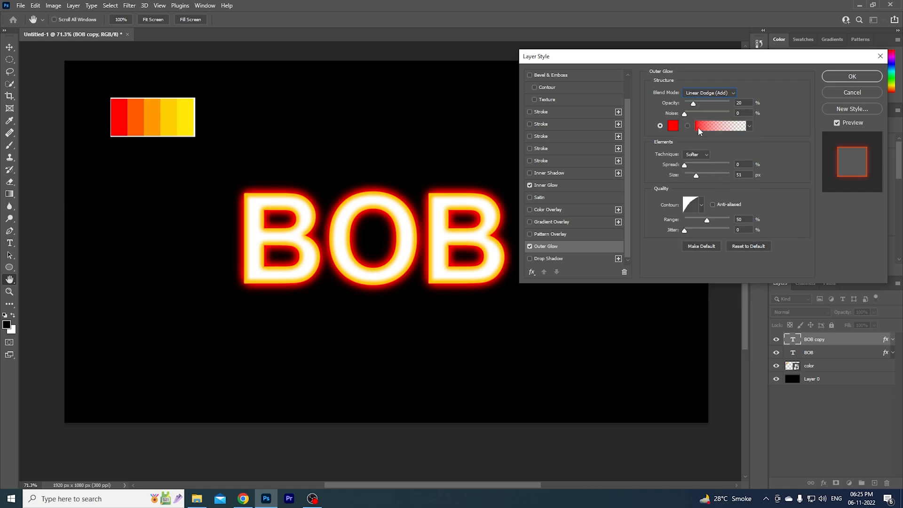
Reduce the BOB copy layer's outer glow size to 29 px
{"action": "left_click", "coordinate": [719, 93]}
{"action": "left_click", "coordinate": [721, 94]}
{"action": "mouse_move", "coordinate": [696, 176]}
{"action": "left_mouse_down"}
{"action": "mouse_move", "coordinate": [709, 178]}
{"action": "mouse_move", "coordinate": [696, 182]}
{"action": "left_mouse_up"}
{"action": "left_click", "coordinate": [692, 179]}
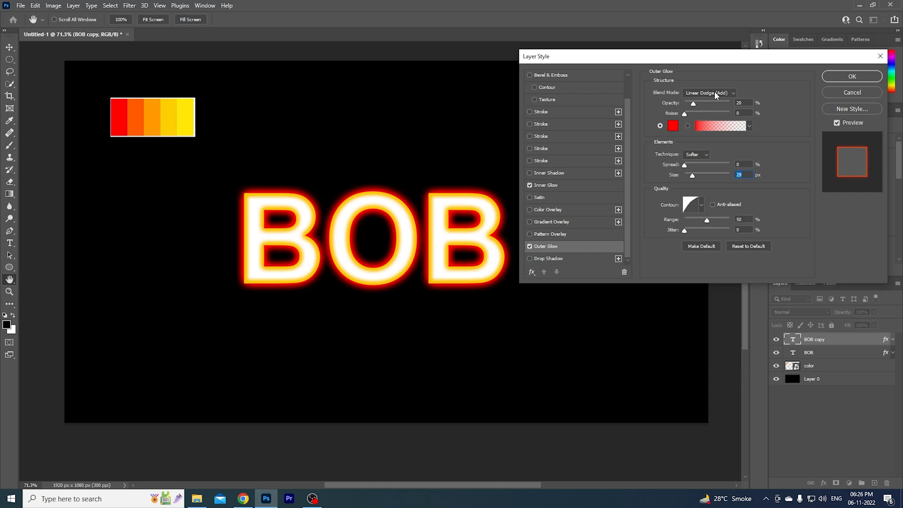
Try Hard Light for the outer glow, settle on Screen as its blend mode, and apply the layer style
{"action": "left_click", "coordinate": [714, 93]}
{"action": "left_click", "coordinate": [704, 221]}
{"action": "left_click", "coordinate": [709, 93]}
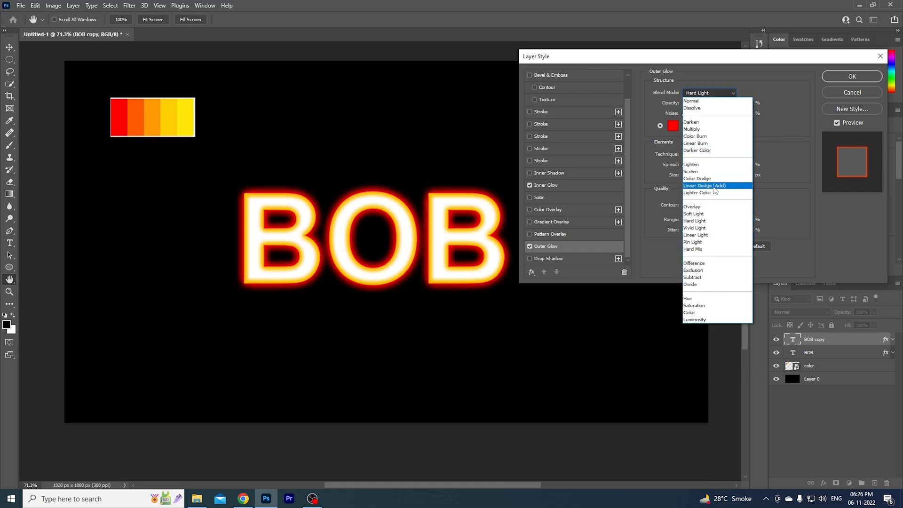
{"action": "left_click", "coordinate": [713, 172]}
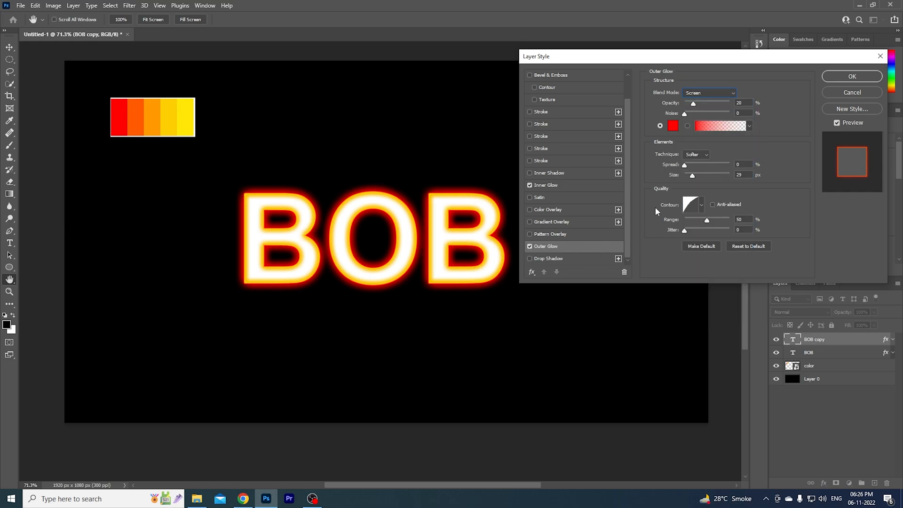
{"action": "left_click", "coordinate": [842, 79]}
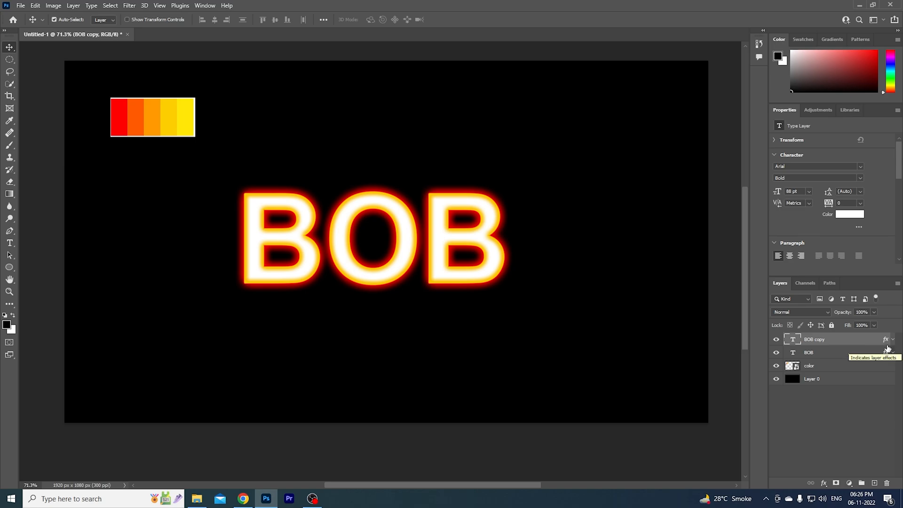
Add a new layer directly below the BOB text layer and ready the Brush with red, #ff0000, as foreground colour
{"action": "left_click", "coordinate": [874, 482]}
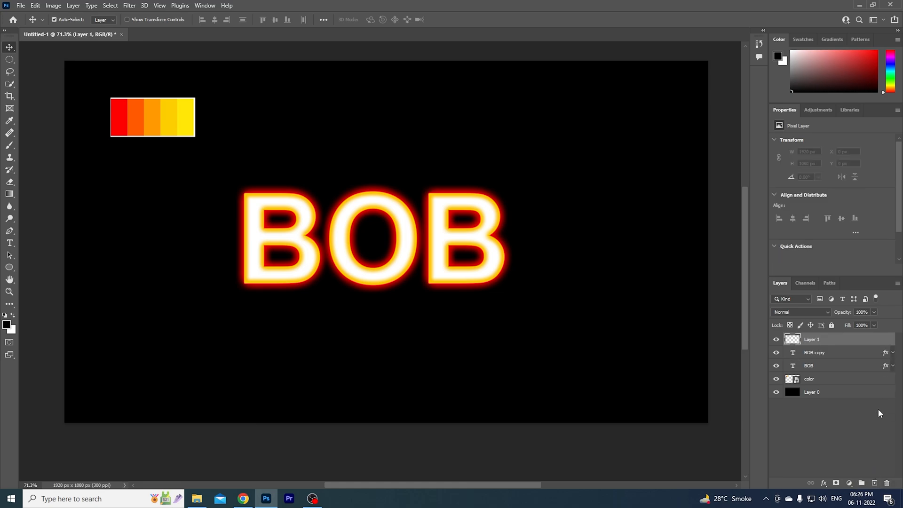
{"action": "left_click_drag", "start_coordinate": [852, 342], "coordinate": [859, 374]}
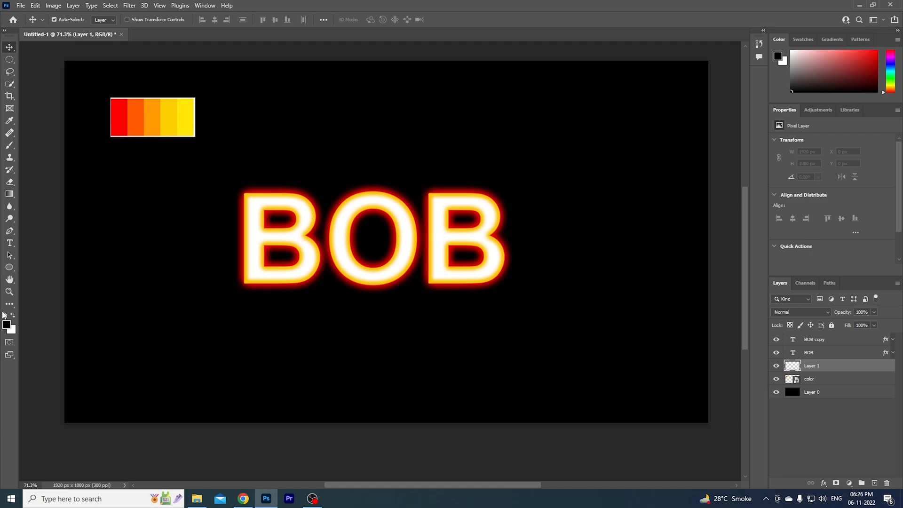
{"action": "left_click", "coordinate": [10, 145]}
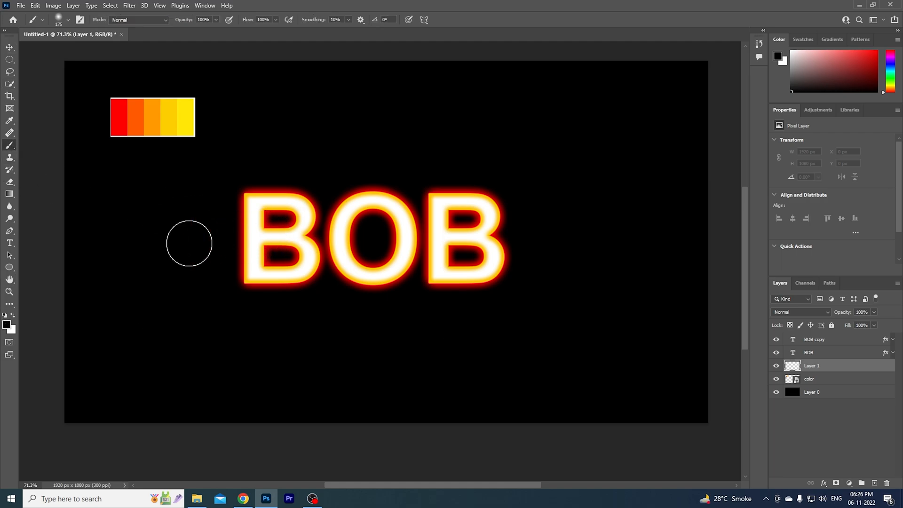
{"action": "left_click", "coordinate": [6, 325]}
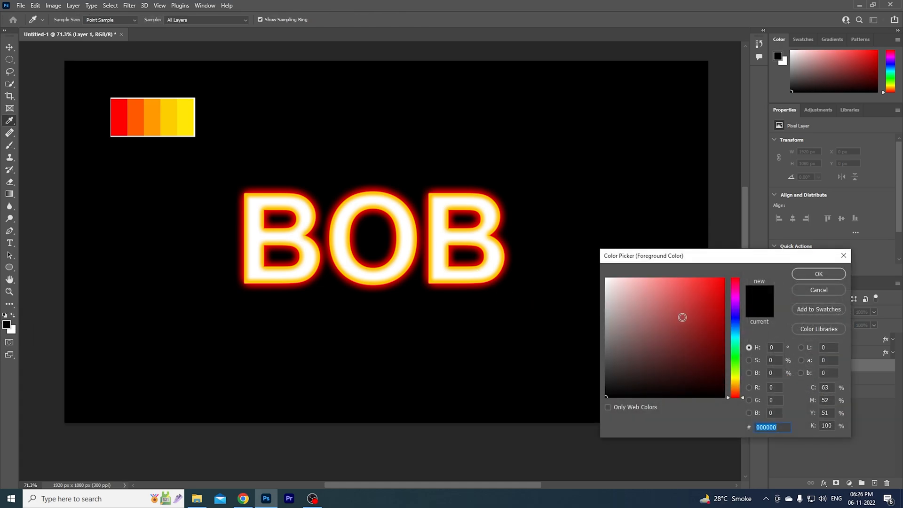
{"action": "type", "text": "ff0000"}
{"action": "left_click", "coordinate": [802, 274]}
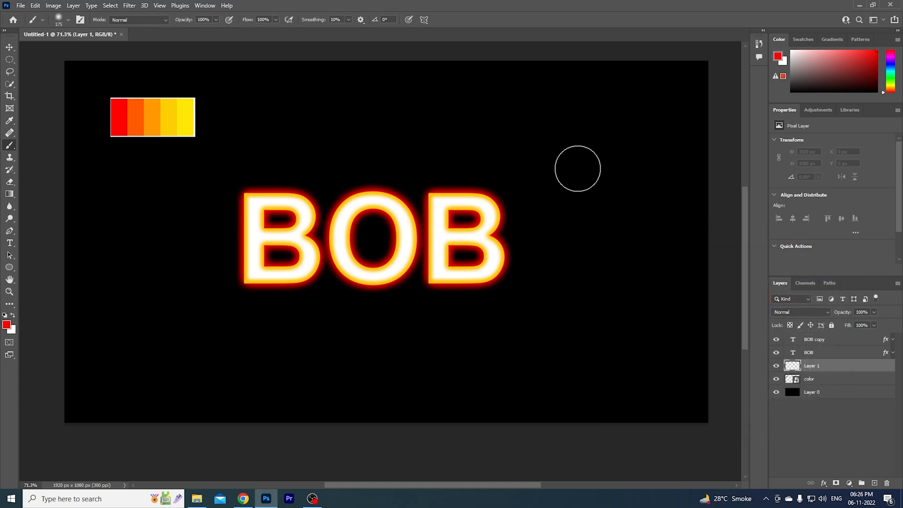
Set the brush to 111 px with 0% hardness and paint a soft red halo around the BOB letters
{"action": "right_click", "coordinate": [195, 247]}
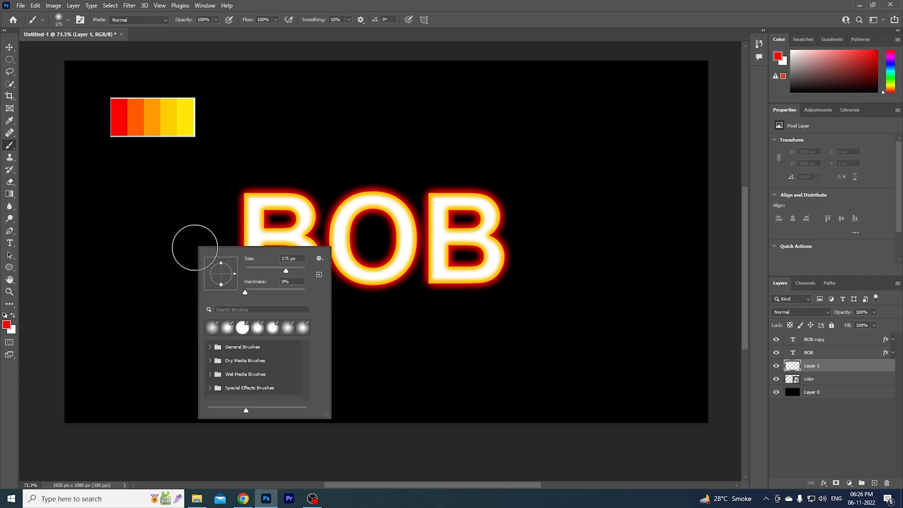
{"action": "mouse_move", "coordinate": [247, 292]}
{"action": "left_mouse_down"}
{"action": "mouse_move", "coordinate": [277, 292]}
{"action": "mouse_move", "coordinate": [232, 293]}
{"action": "left_mouse_up"}
{"action": "left_click_drag", "start_coordinate": [286, 272], "coordinate": [277, 273]}
{"action": "mouse_move", "coordinate": [228, 197]}
{"action": "left_mouse_down"}
{"action": "mouse_move", "coordinate": [232, 288]}
{"action": "mouse_move", "coordinate": [246, 294]}
{"action": "mouse_move", "coordinate": [295, 296]}
{"action": "mouse_move", "coordinate": [320, 276]}
{"action": "mouse_move", "coordinate": [373, 299]}
{"action": "mouse_move", "coordinate": [416, 274]}
{"action": "mouse_move", "coordinate": [430, 298]}
{"action": "mouse_move", "coordinate": [465, 298]}
{"action": "mouse_move", "coordinate": [508, 292]}
{"action": "mouse_move", "coordinate": [516, 268]}
{"action": "mouse_move", "coordinate": [504, 195]}
{"action": "mouse_move", "coordinate": [478, 184]}
{"action": "mouse_move", "coordinate": [433, 184]}
{"action": "mouse_move", "coordinate": [420, 206]}
{"action": "mouse_move", "coordinate": [393, 181]}
{"action": "mouse_move", "coordinate": [351, 185]}
{"action": "mouse_move", "coordinate": [323, 208]}
{"action": "mouse_move", "coordinate": [307, 188]}
{"action": "mouse_move", "coordinate": [279, 183]}
{"action": "mouse_move", "coordinate": [227, 208]}
{"action": "left_mouse_up"}
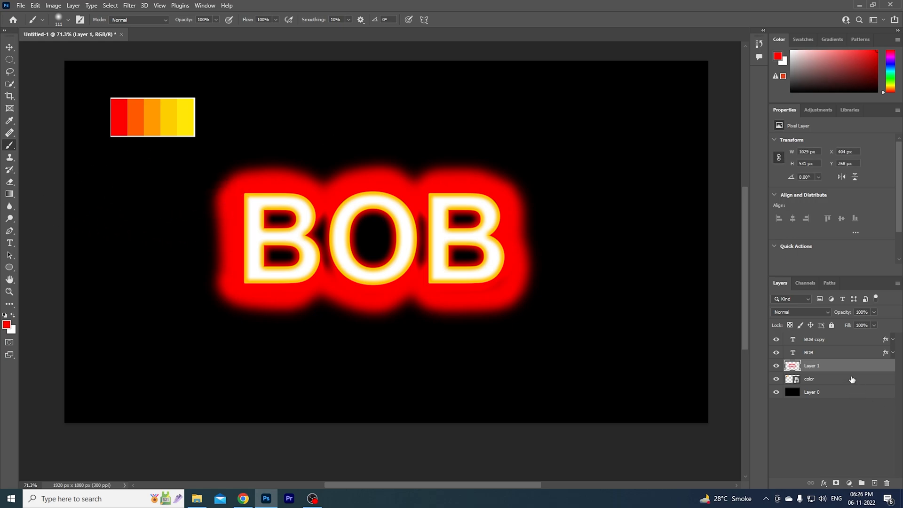
Set the painted red layer's blend mode to Soft Light, checking the result by toggling the layer's visibility
{"action": "left_click", "coordinate": [816, 309]}
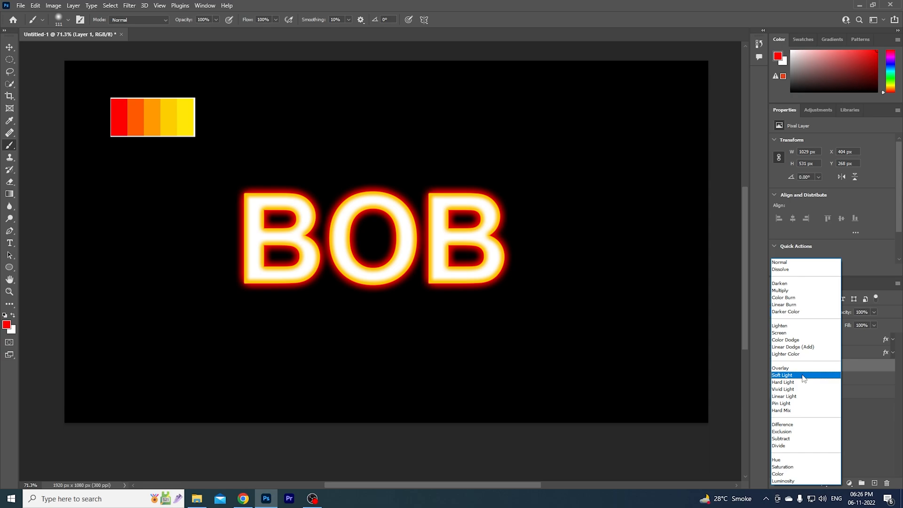
{"action": "left_click", "coordinate": [803, 375]}
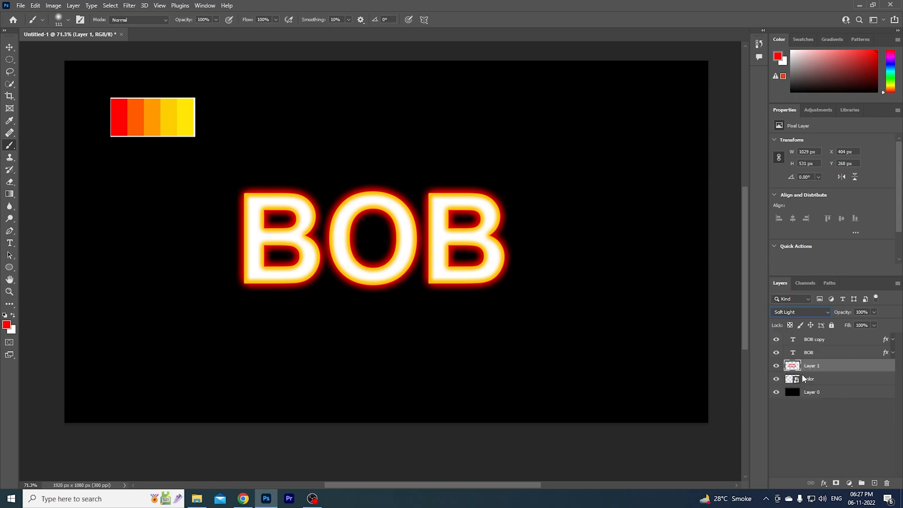
{"action": "left_click", "coordinate": [775, 365]}
{"action": "left_click", "coordinate": [827, 311]}
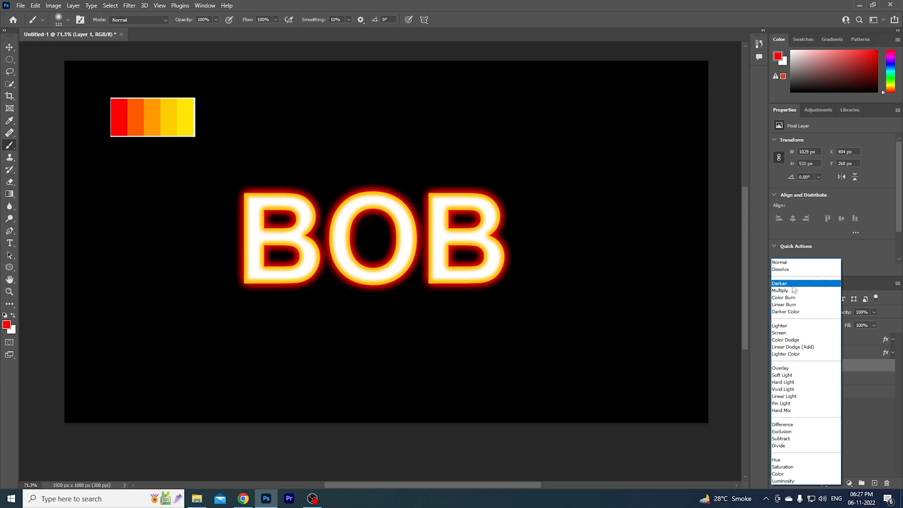
{"action": "left_click", "coordinate": [795, 376]}
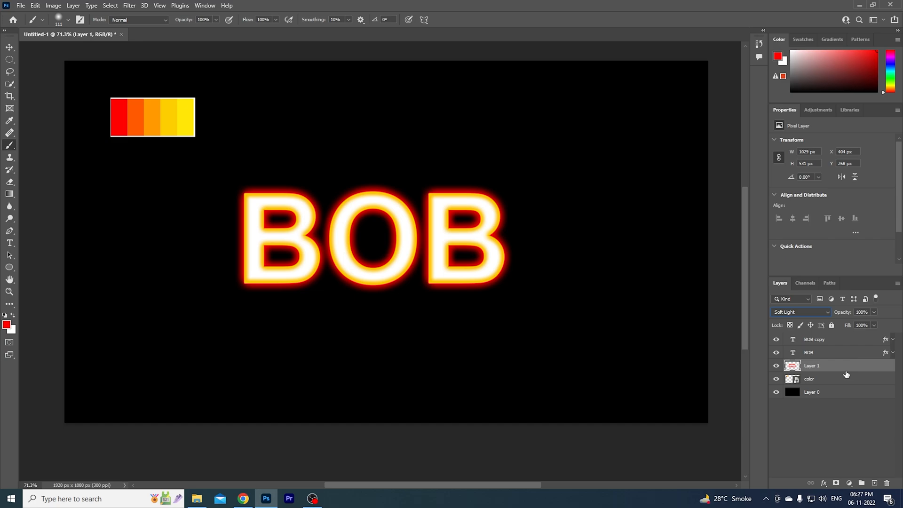
Duplicate the painted red layer and delete the original Layer 1, keeping only the copy
{"action": "key", "text": "ctrl+j"}
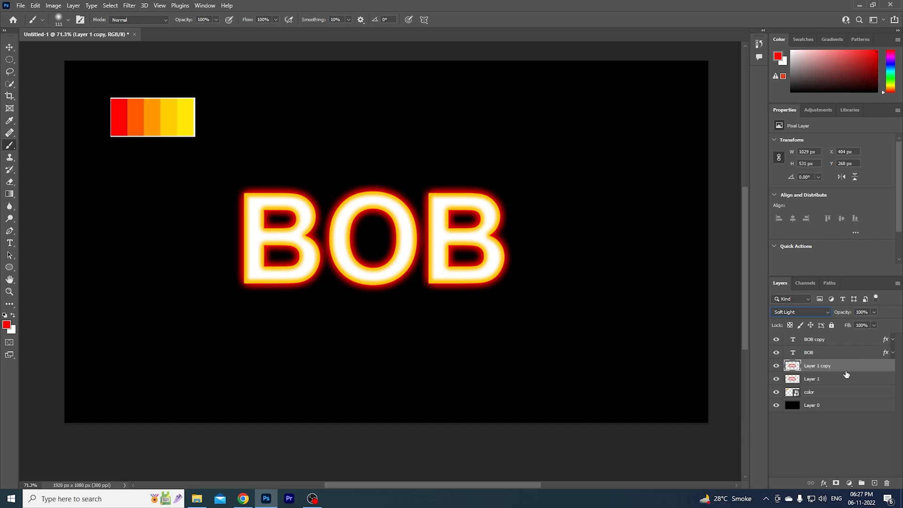
{"action": "left_click", "coordinate": [829, 379]}
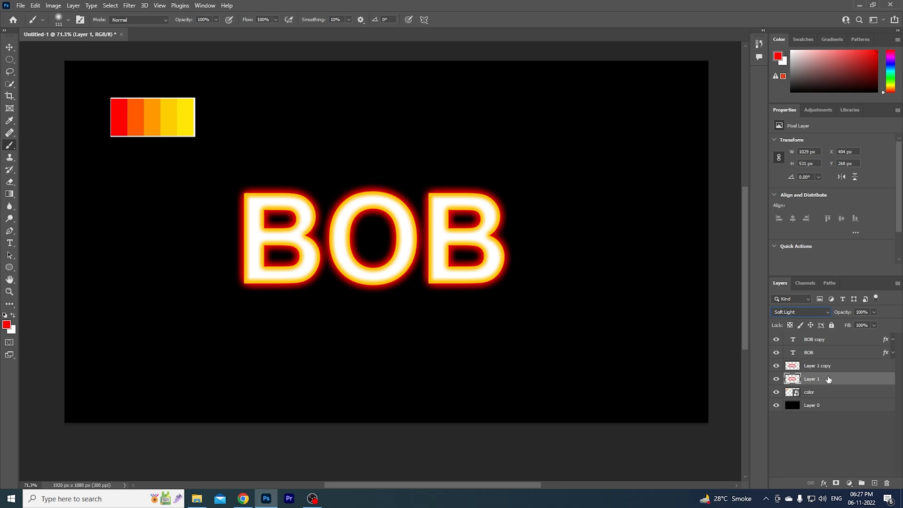
{"action": "left_click", "coordinate": [887, 483]}
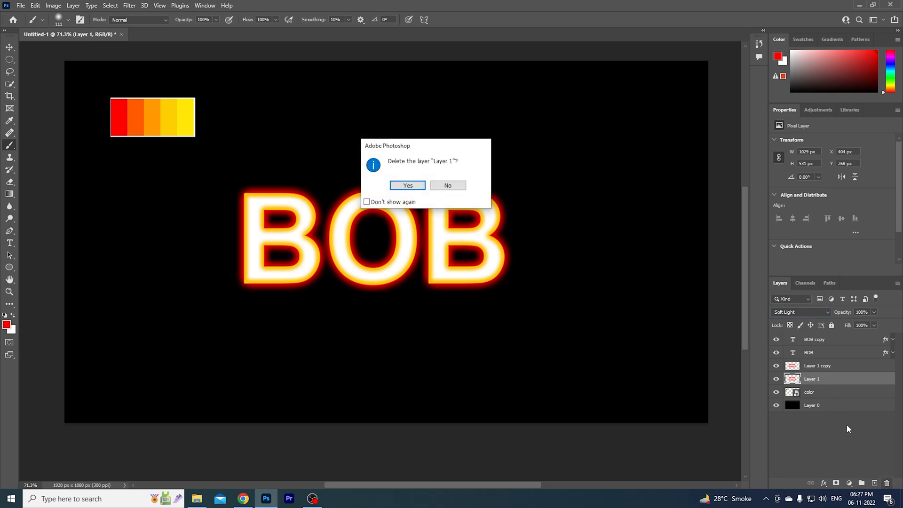
{"action": "left_click", "coordinate": [413, 185]}
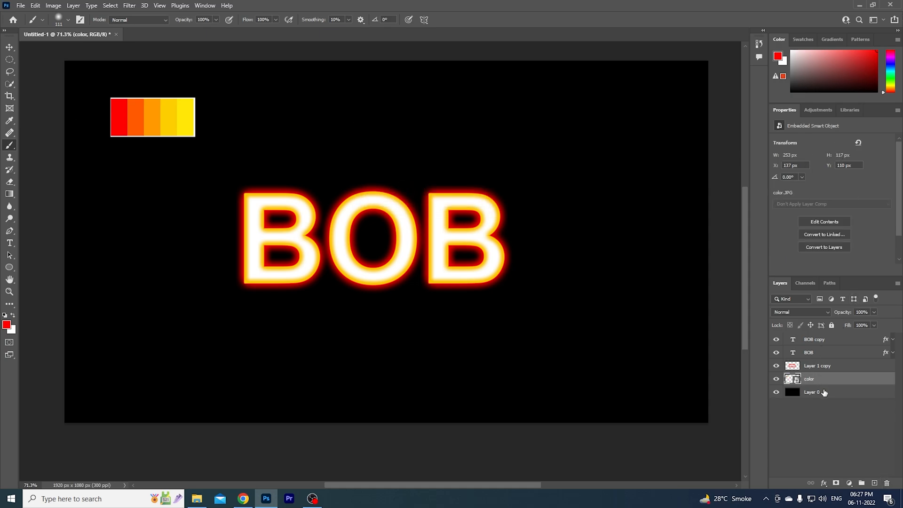
Compare the canvas with the color palette layer hidden and shown, and select Layer 1 copy
{"action": "left_click", "coordinate": [777, 380]}
{"action": "left_click", "coordinate": [776, 379]}
{"action": "left_click", "coordinate": [841, 368]}
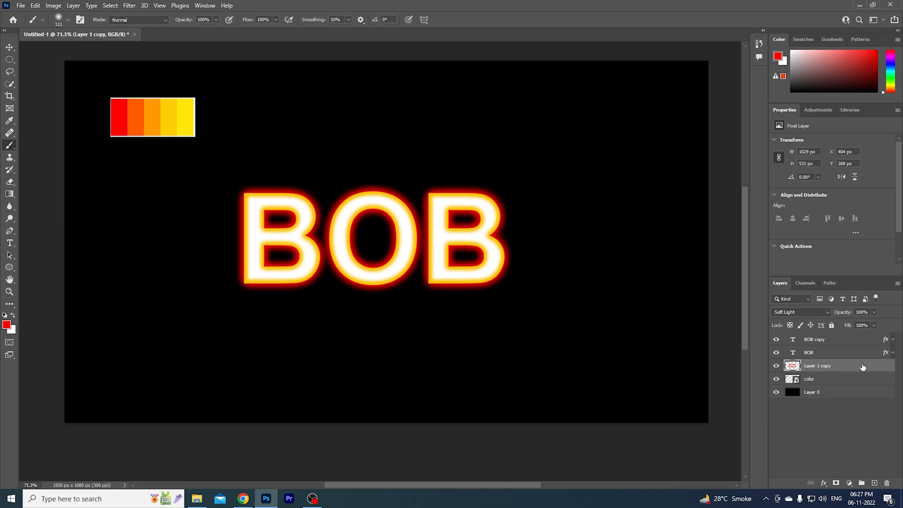
Set the outer glow size of the original BOB text layer to 29 px
{"action": "left_click", "coordinate": [853, 354]}
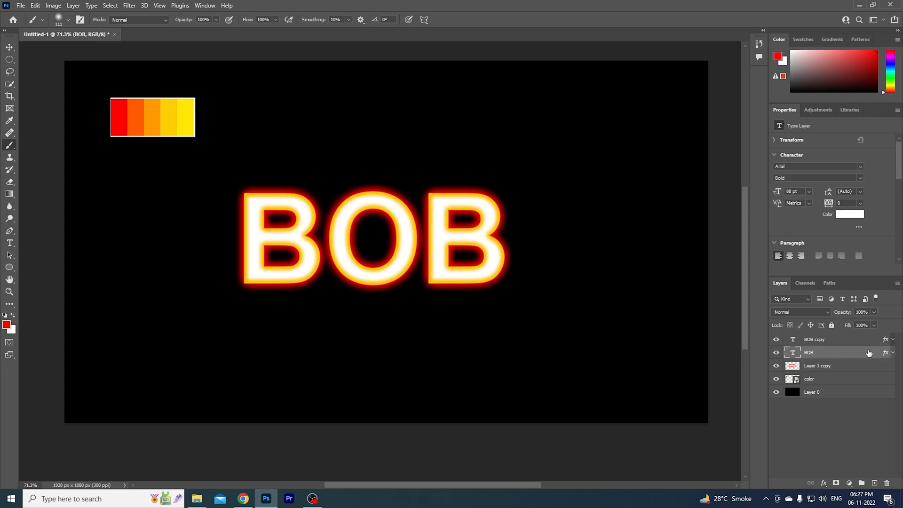
{"action": "double_click", "coordinate": [868, 353]}
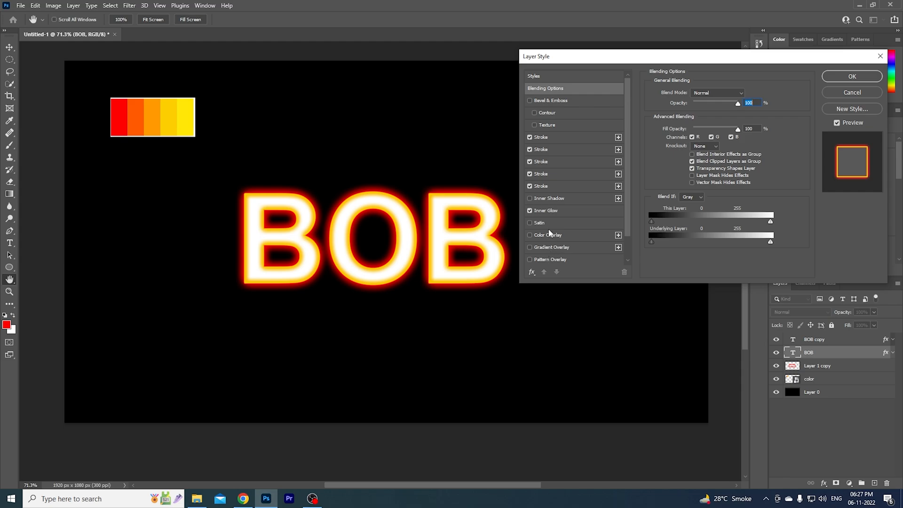
{"action": "scroll", "coordinate": [578, 209], "scroll_direction": "down", "scroll_amount": 2}
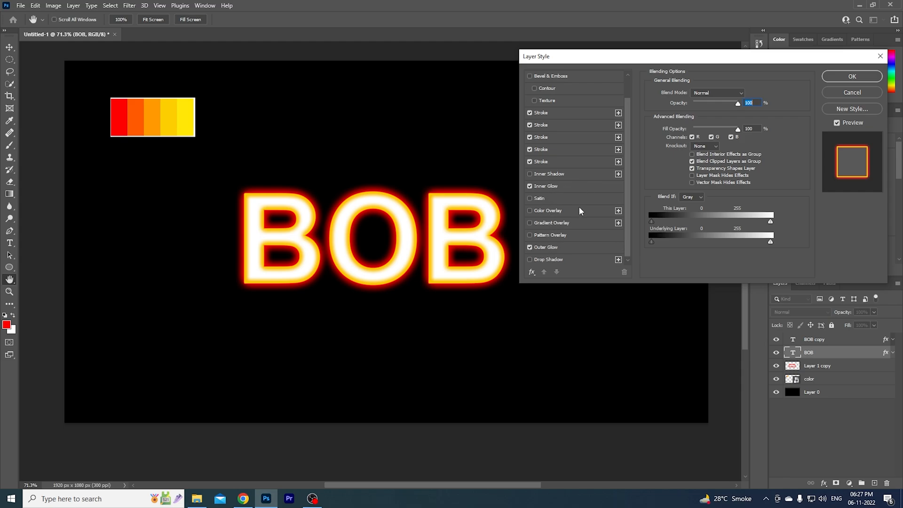
{"action": "left_click", "coordinate": [586, 248]}
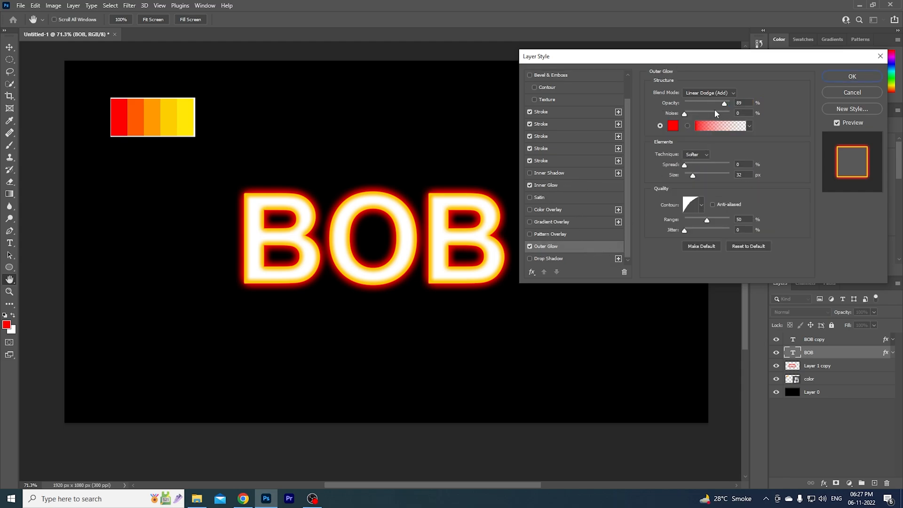
{"action": "left_click_drag", "start_coordinate": [696, 174], "coordinate": [693, 178]}
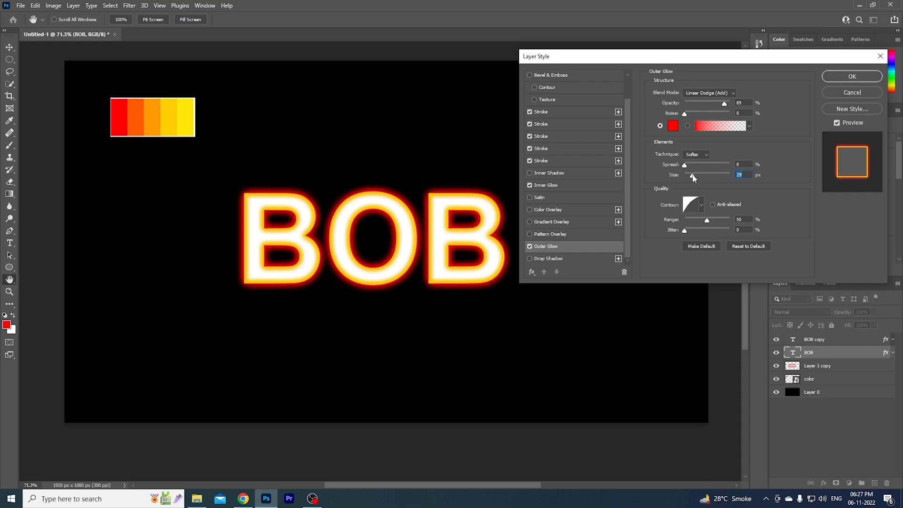
Apply the outer glow settings and recolour the black background on Layer 0 to a slightly lighter near-black
{"action": "left_click", "coordinate": [837, 76]}
{"action": "key", "text": "b"}
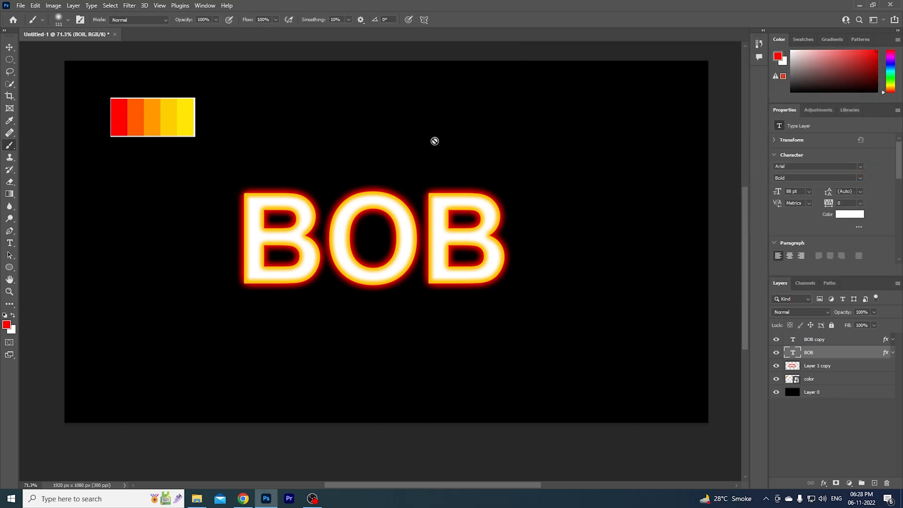
{"action": "left_click", "coordinate": [813, 395]}
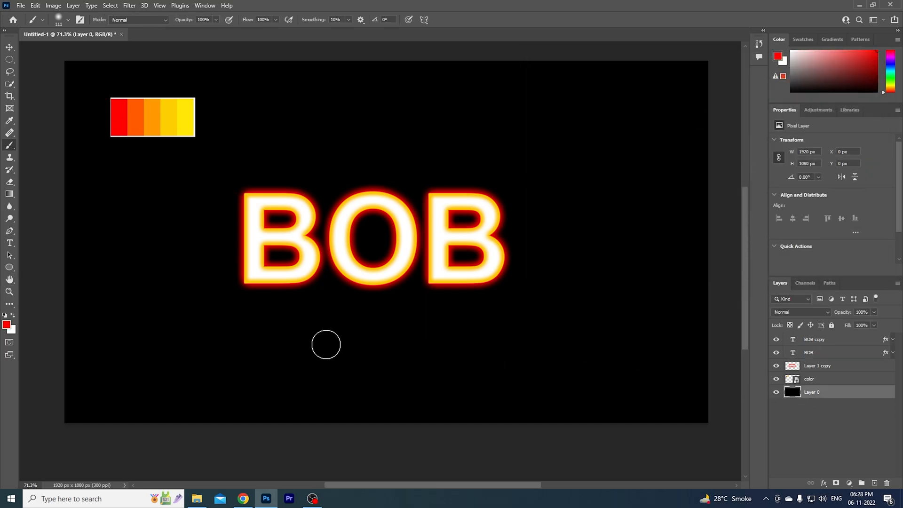
{"action": "left_click", "coordinate": [9, 326]}
{"action": "left_click", "coordinate": [595, 394]}
{"action": "left_click", "coordinate": [820, 275]}
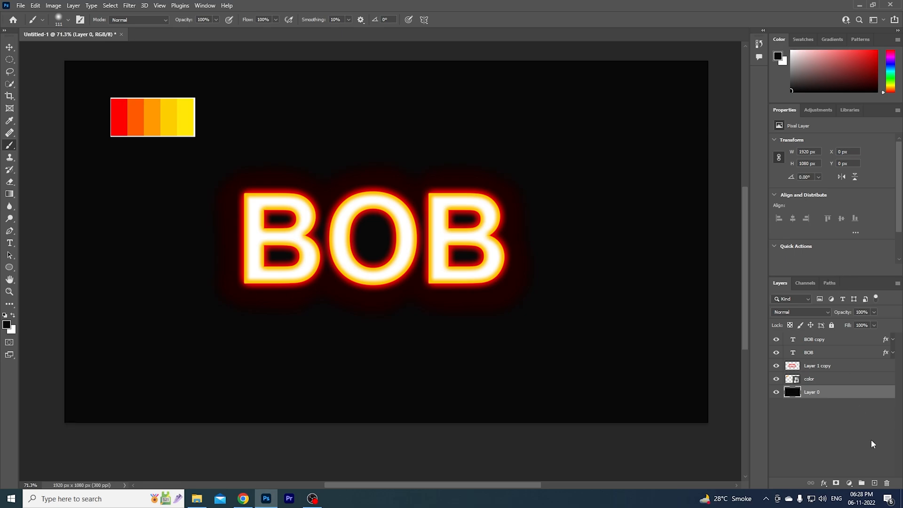
Check the painted halo by toggling Layer 1 copy's visibility, and set Layer 0's blend mode to Soft Light
{"action": "left_click", "coordinate": [776, 366]}
{"action": "left_click", "coordinate": [821, 312]}
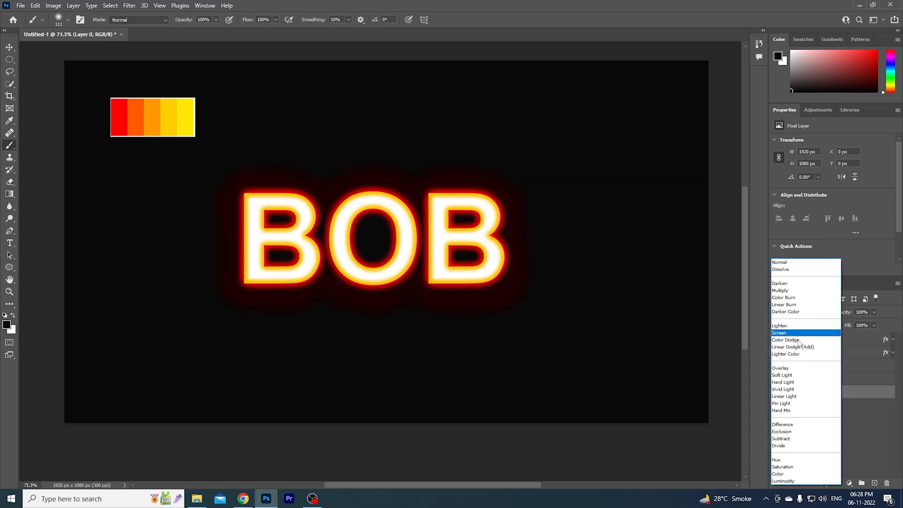
{"action": "left_click", "coordinate": [794, 375]}
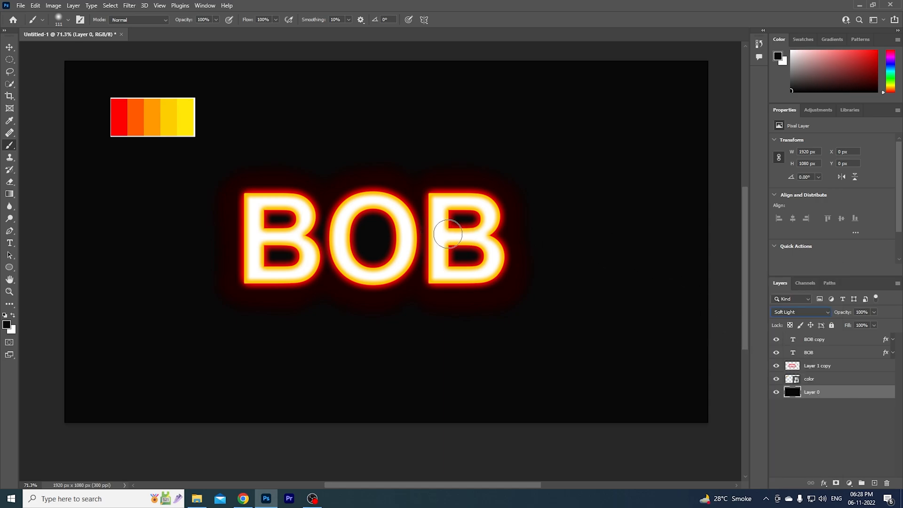
Soften the painted red halo on Layer 1 copy by setting its opacity to 41% and fill to 84%
{"action": "left_click", "coordinate": [826, 370]}
{"action": "left_click_drag", "start_coordinate": [849, 328], "coordinate": [826, 314]}
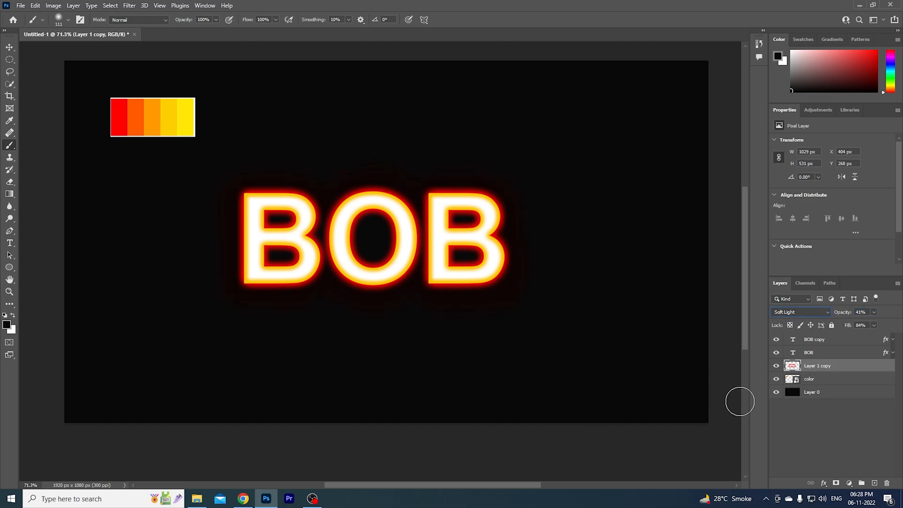